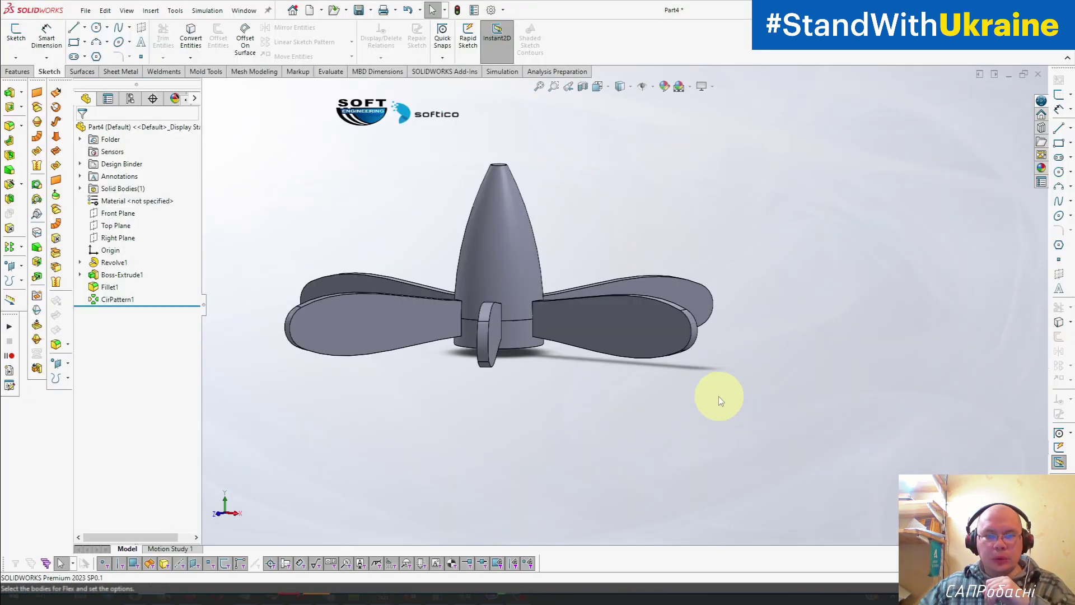
Start a Flex feature on the CirPattern1 propeller body.
middle_drag(653, 367, 673, 456)
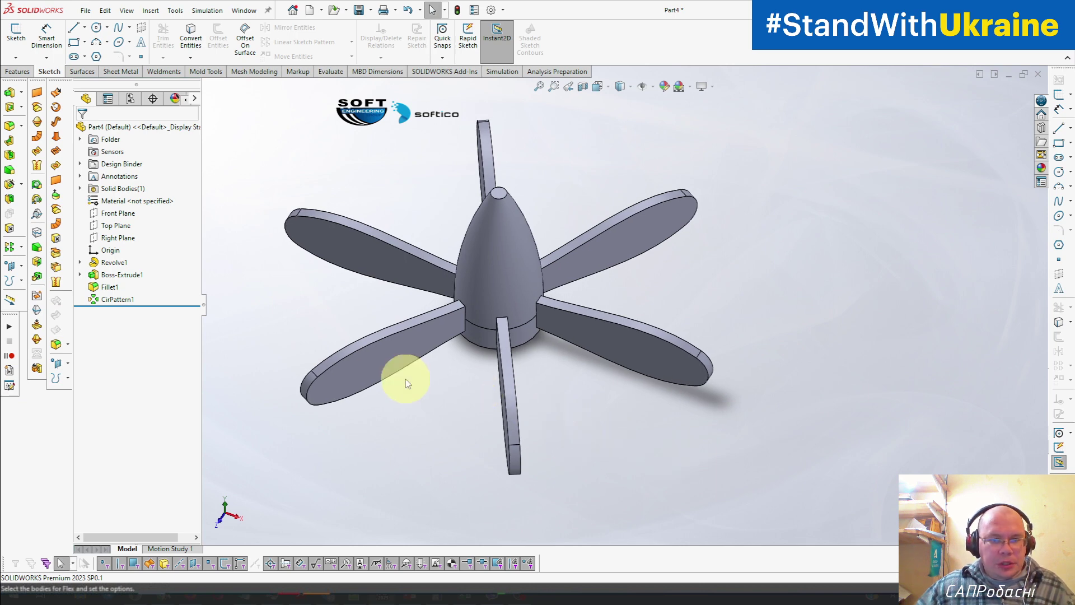
click(396, 366)
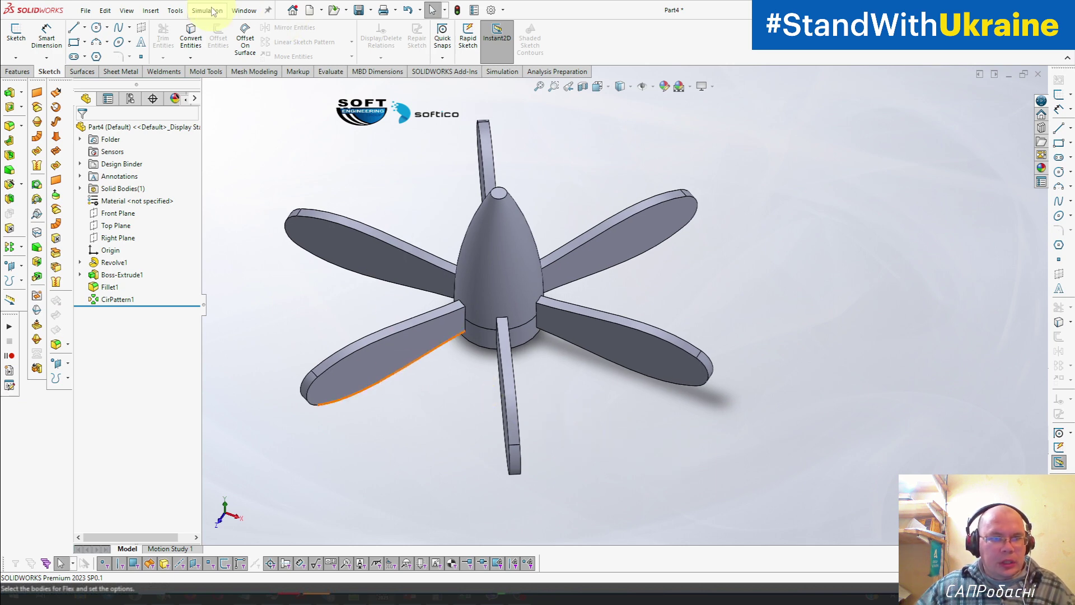
click(150, 13)
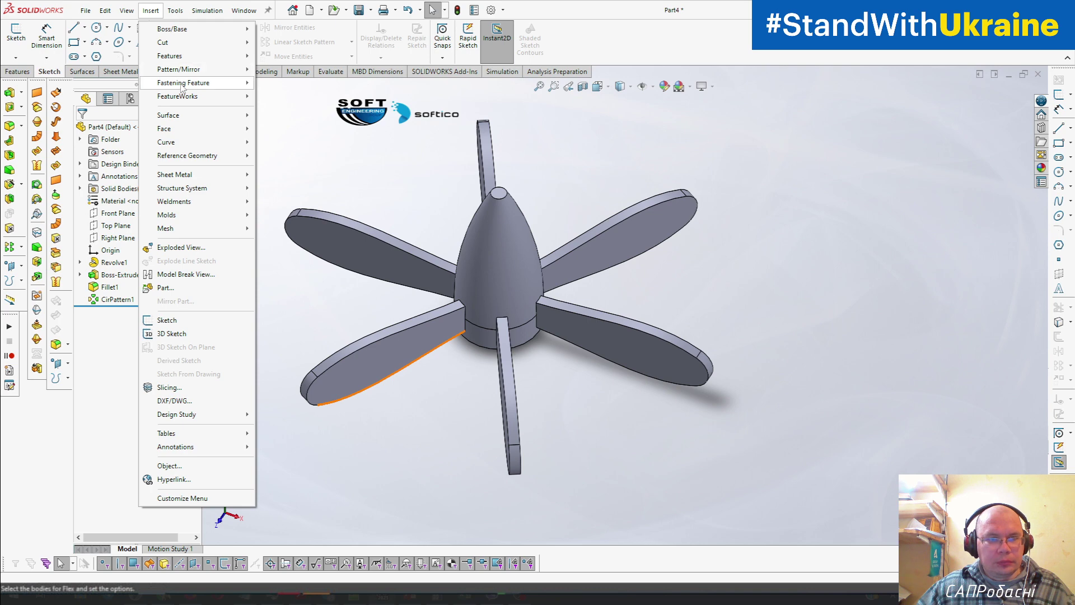
mouse_move(170, 55)
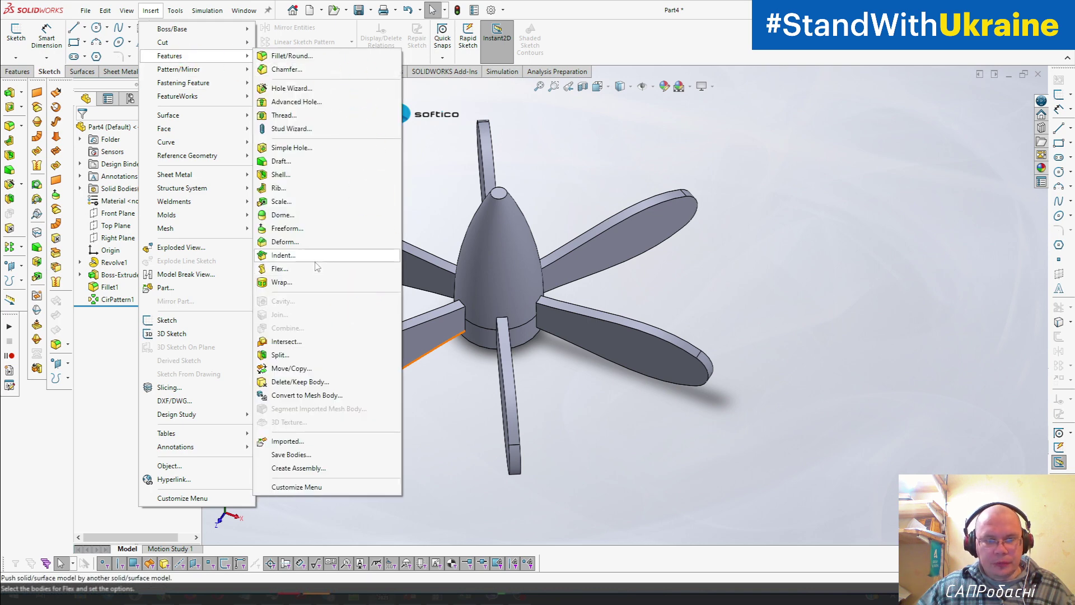
click(317, 269)
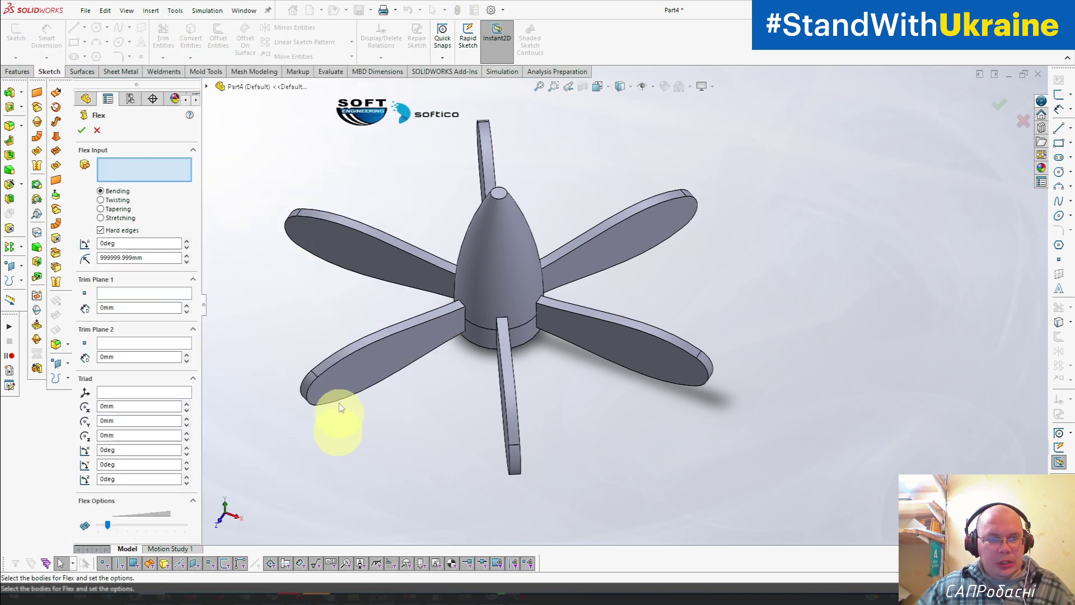
click(507, 381)
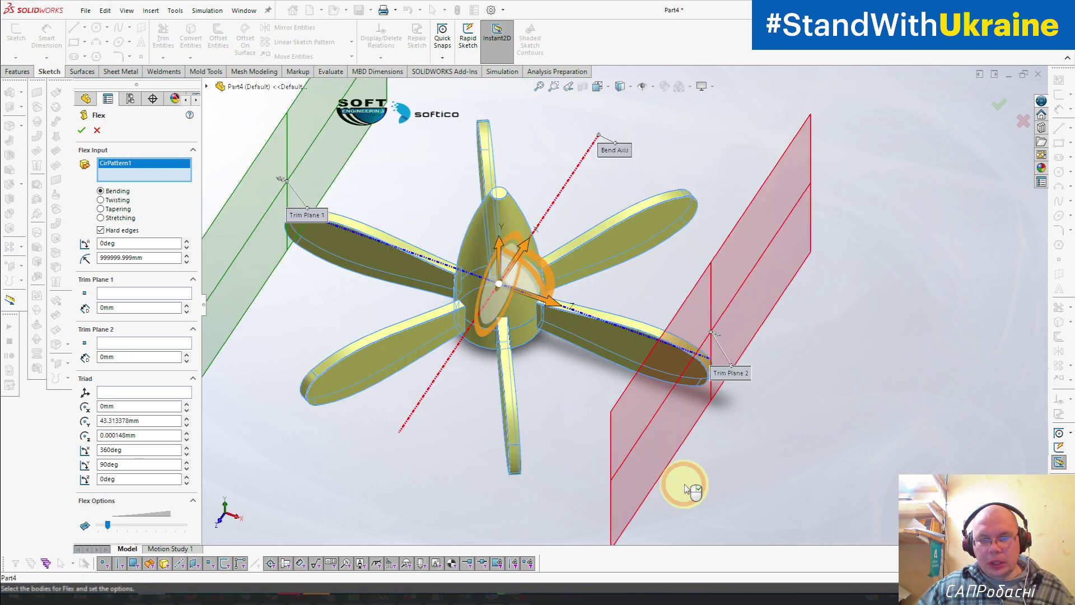
Switch the flex to Twisting with a 65° angle and view the trim planes.
middle_drag(797, 488, 834, 389)
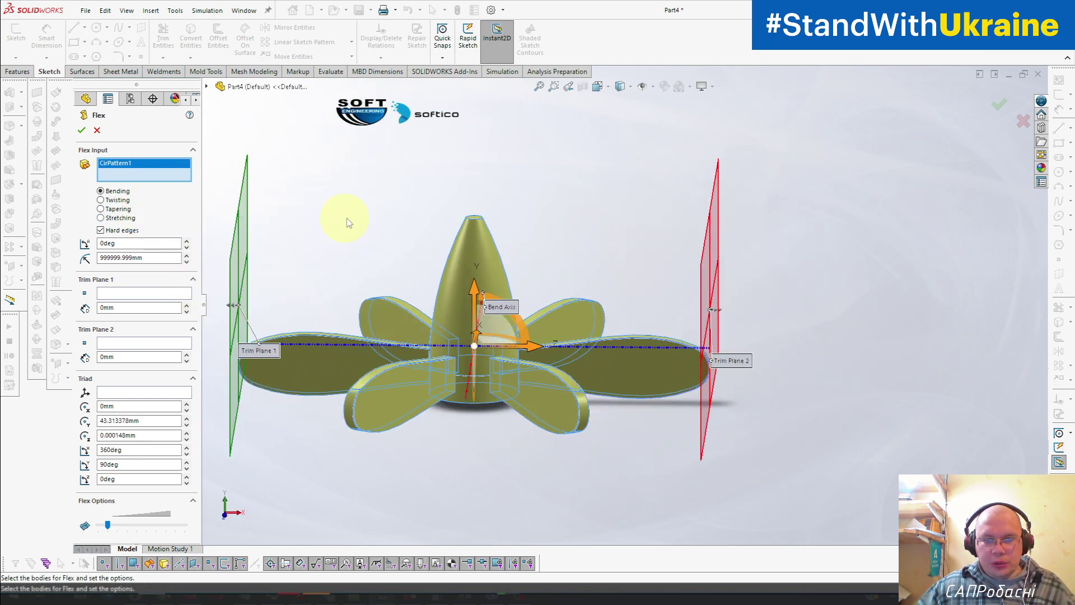
click(118, 200)
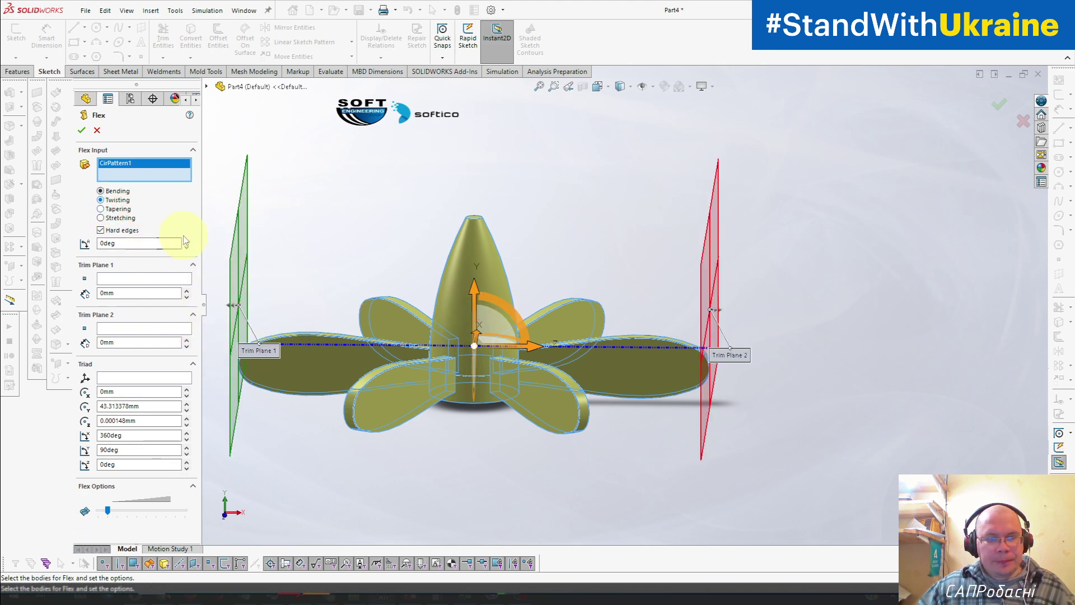
drag(187, 241, 191, 247)
click(664, 365)
mouse_move(804, 417)
middle_down()
mouse_move(730, 414)
mouse_move(750, 408)
mouse_move(772, 377)
mouse_move(821, 391)
mouse_move(777, 417)
mouse_move(881, 391)
mouse_move(799, 420)
mouse_move(822, 420)
mouse_move(805, 469)
mouse_move(828, 375)
middle_up()
scroll(624, 356, up, 2)
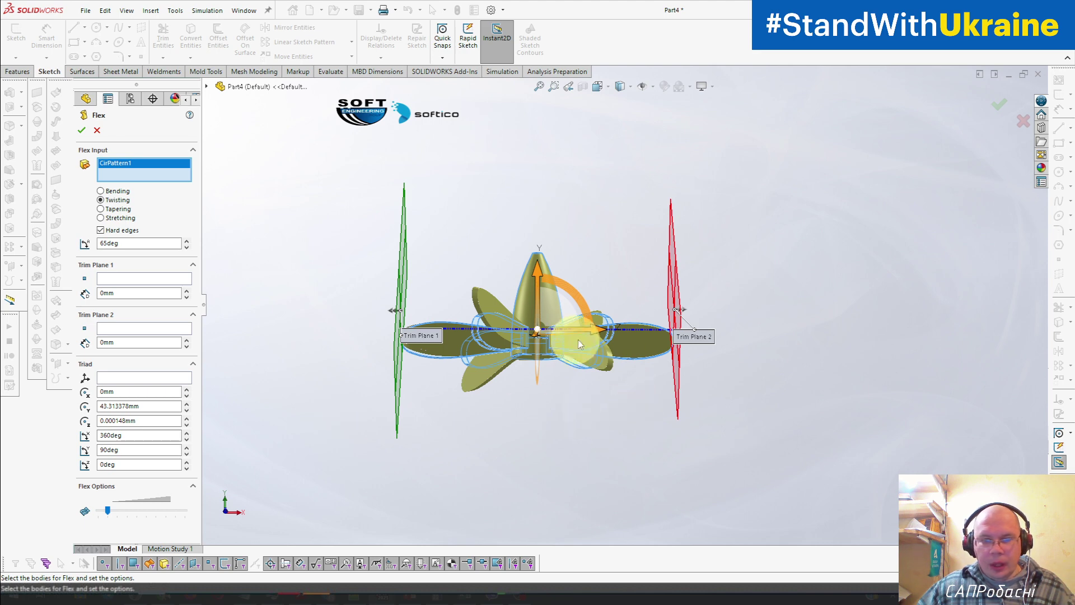
Move the flex triad along the blade onto the hub centre.
drag(536, 330, 542, 346)
mouse_move(870, 427)
middle_down()
mouse_move(760, 469)
mouse_move(754, 563)
middle_up()
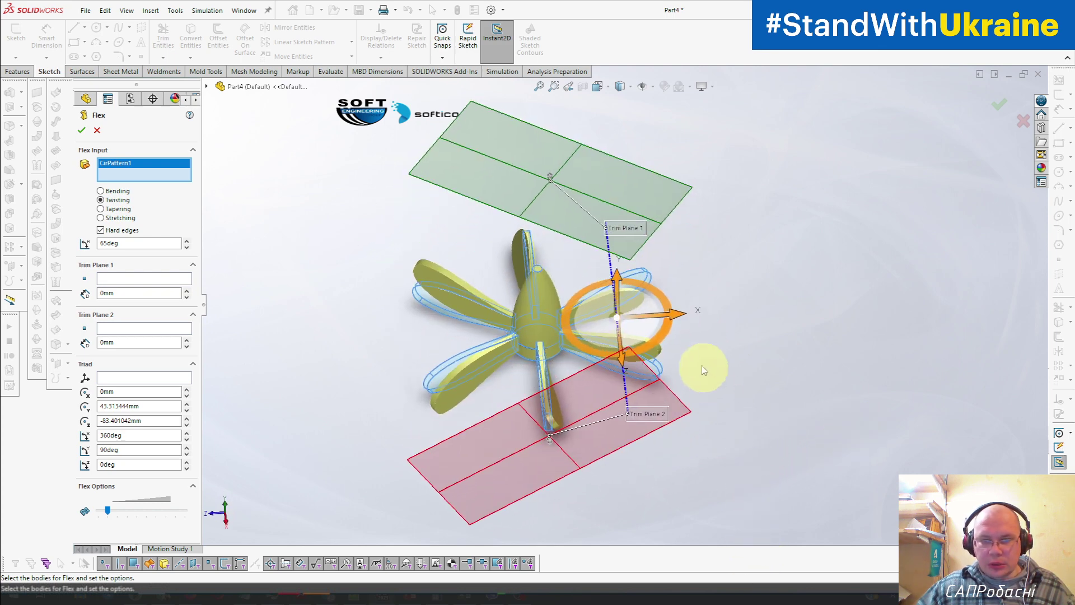
mouse_move(680, 321)
mouse_down()
mouse_move(559, 333)
mouse_move(557, 354)
mouse_up()
mouse_move(746, 473)
middle_down()
mouse_move(907, 422)
mouse_move(879, 434)
mouse_move(768, 419)
middle_up()
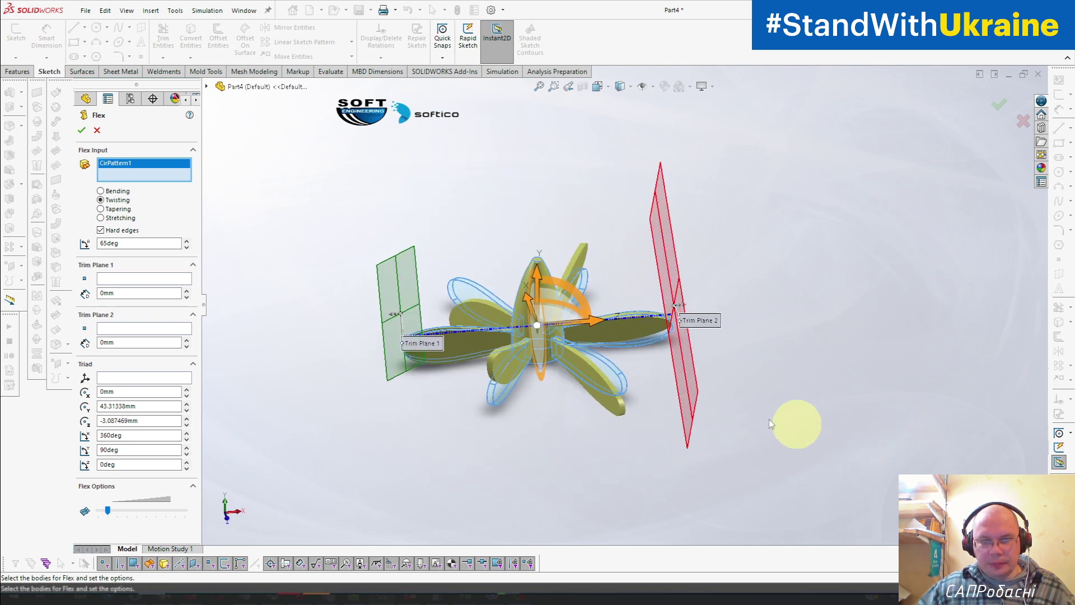
Pull the second trim plane in along the blade to about 12.82 mm.
mouse_move(392, 317)
mouse_down()
mouse_move(475, 302)
mouse_move(497, 335)
mouse_up()
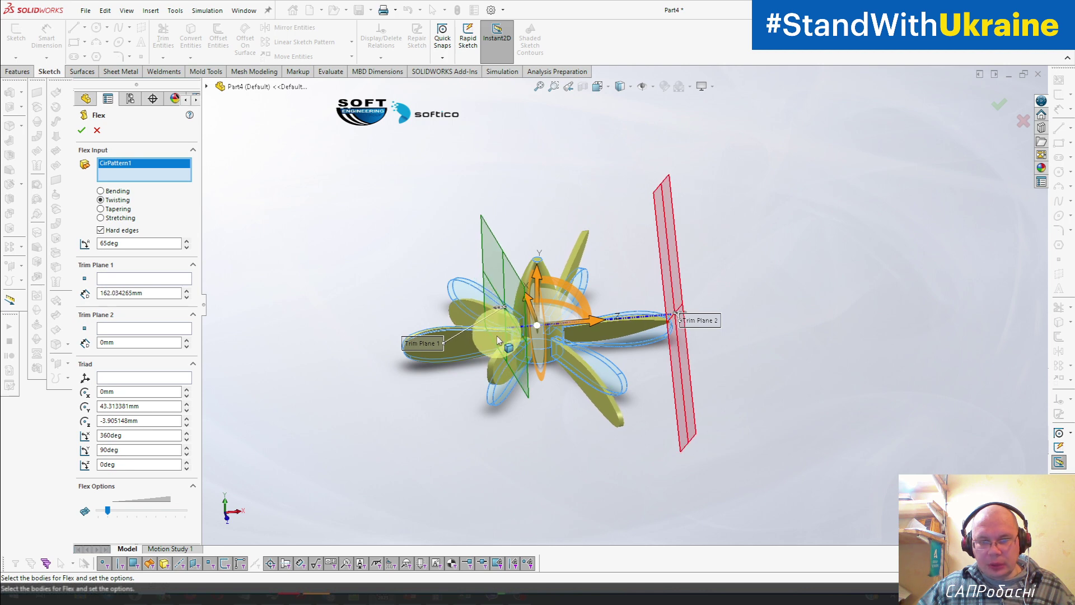
scroll(694, 330, down, 3)
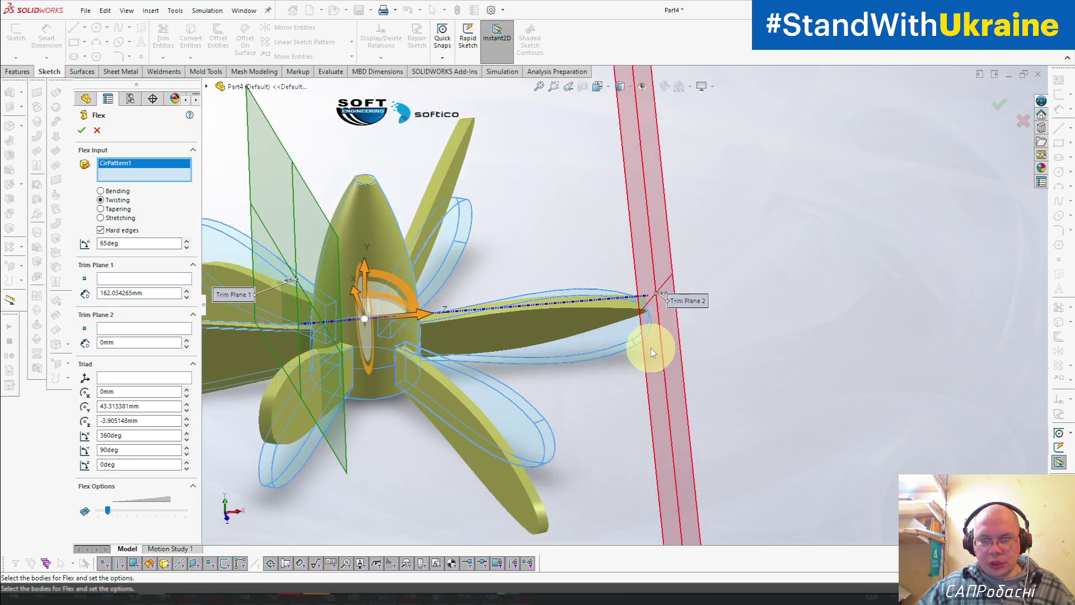
scroll(649, 336, up, 1)
mouse_move(641, 343)
middle_down()
mouse_move(641, 314)
mouse_move(664, 328)
middle_up()
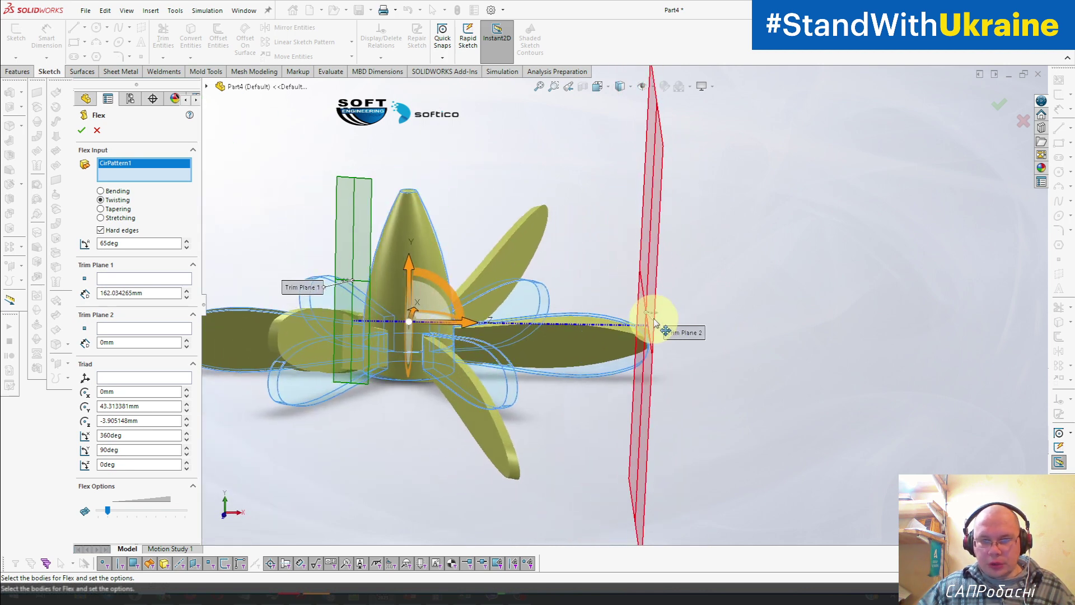
drag(654, 318, 634, 312)
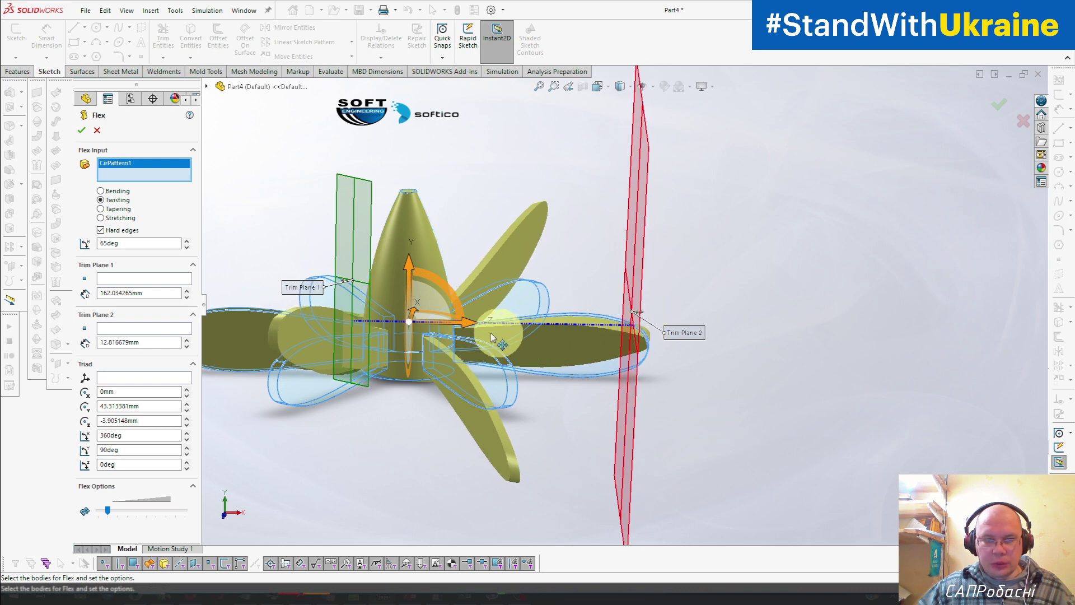
Re-centre the triad and push the first trim plane out to 258.26 mm.
drag(409, 326, 305, 347)
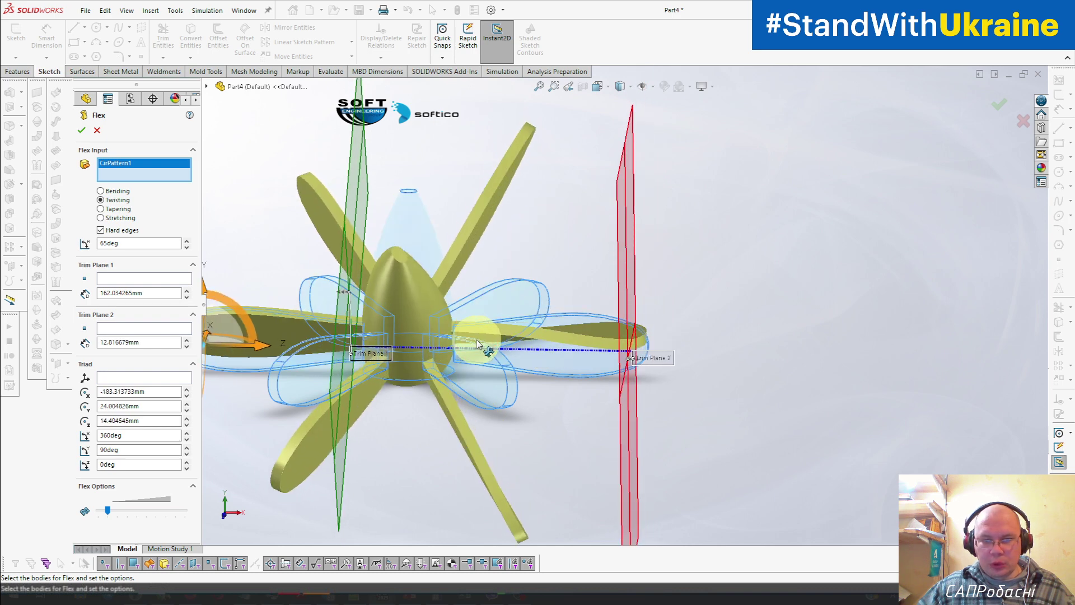
mouse_move(593, 354)
mouse_down()
mouse_move(759, 349)
mouse_move(748, 360)
mouse_up()
middle_drag(720, 396, 728, 486)
drag(354, 251, 457, 284)
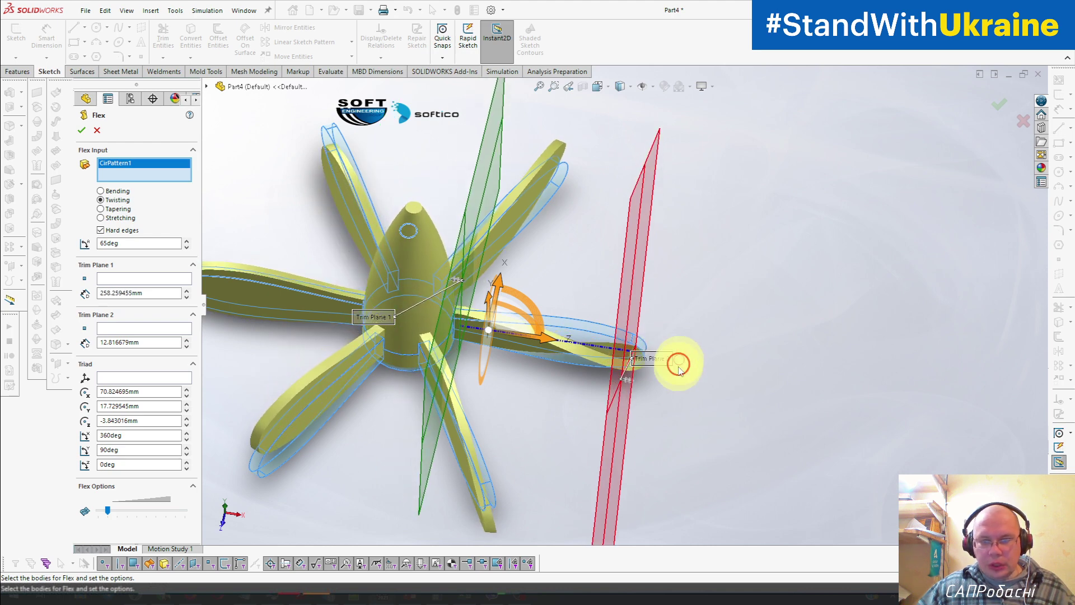
mouse_move(679, 365)
middle_down()
mouse_move(687, 451)
mouse_move(520, 392)
middle_up()
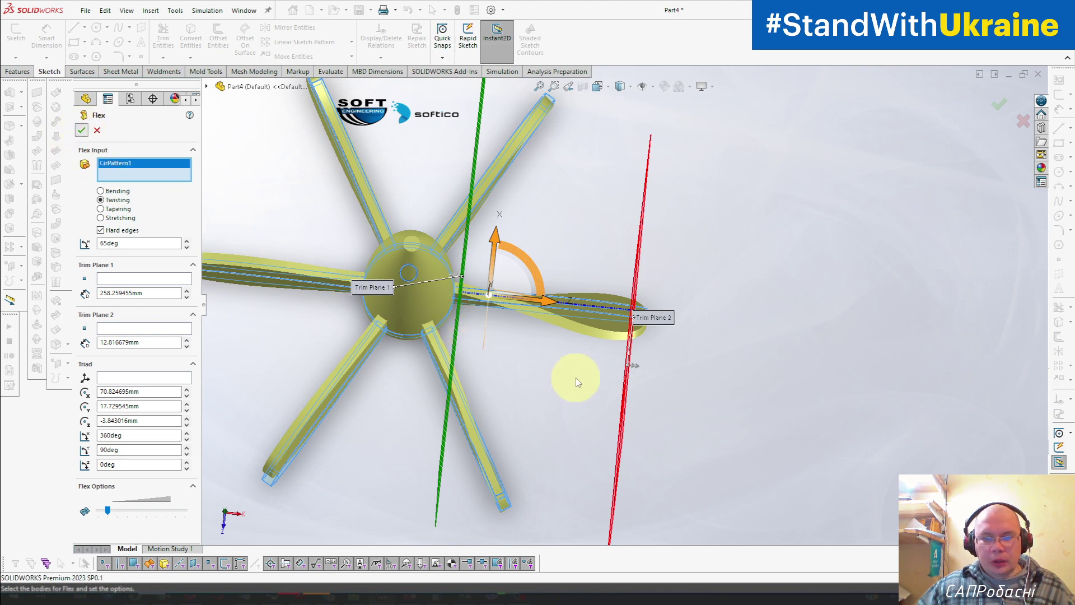
Create the Flex2 twist and orbit around to inspect the twisted blade.
key(Return)
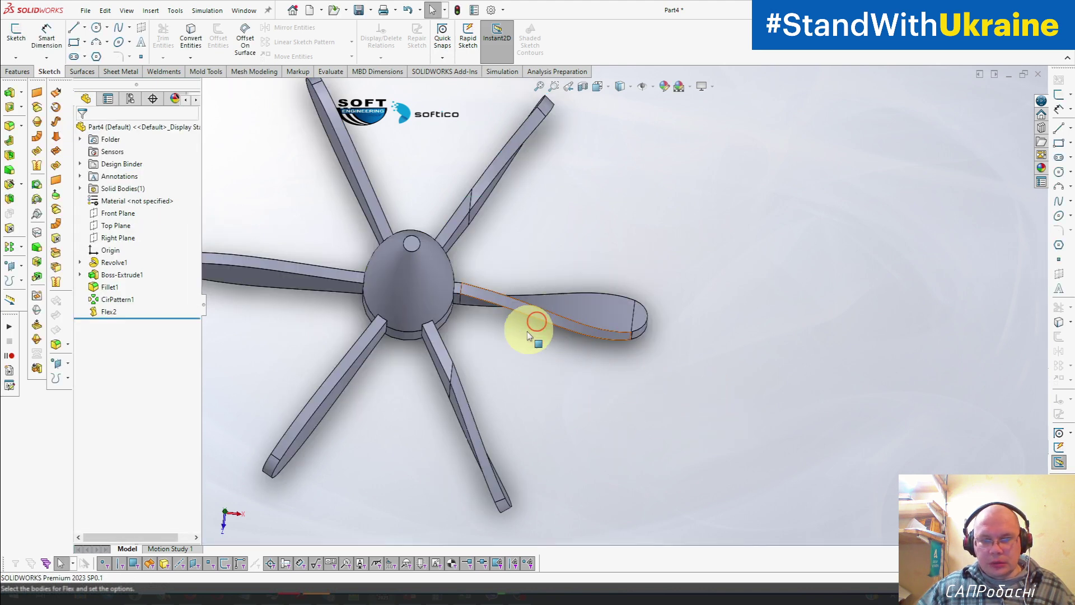
mouse_move(528, 319)
middle_down()
mouse_move(483, 364)
mouse_move(527, 240)
middle_up()
scroll(526, 314, down, 2)
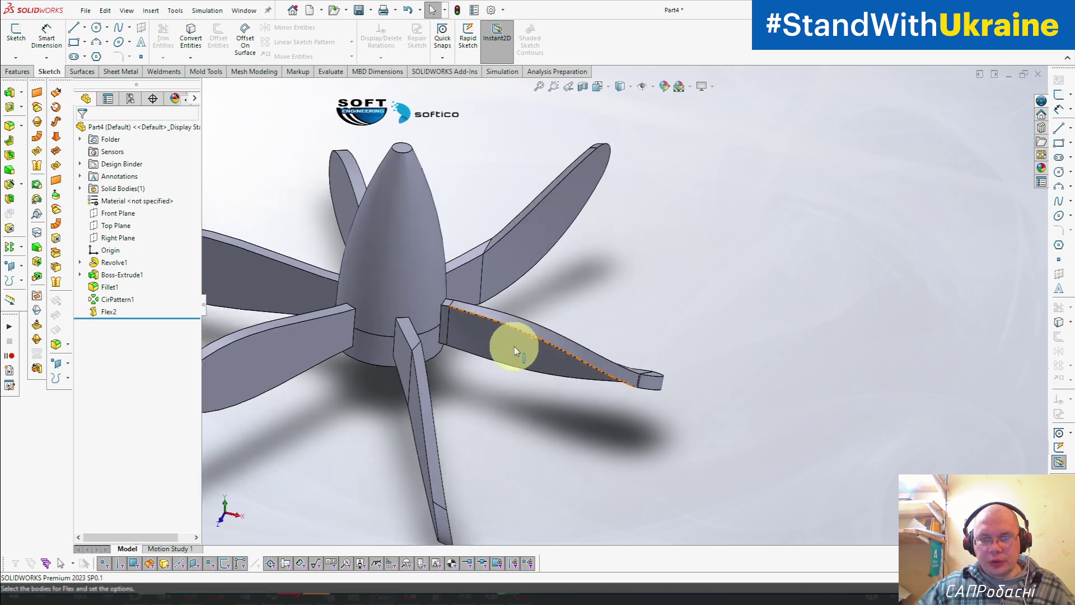
scroll(492, 330, down, 5)
mouse_move(481, 315)
middle_down()
mouse_move(407, 311)
mouse_move(499, 355)
middle_up()
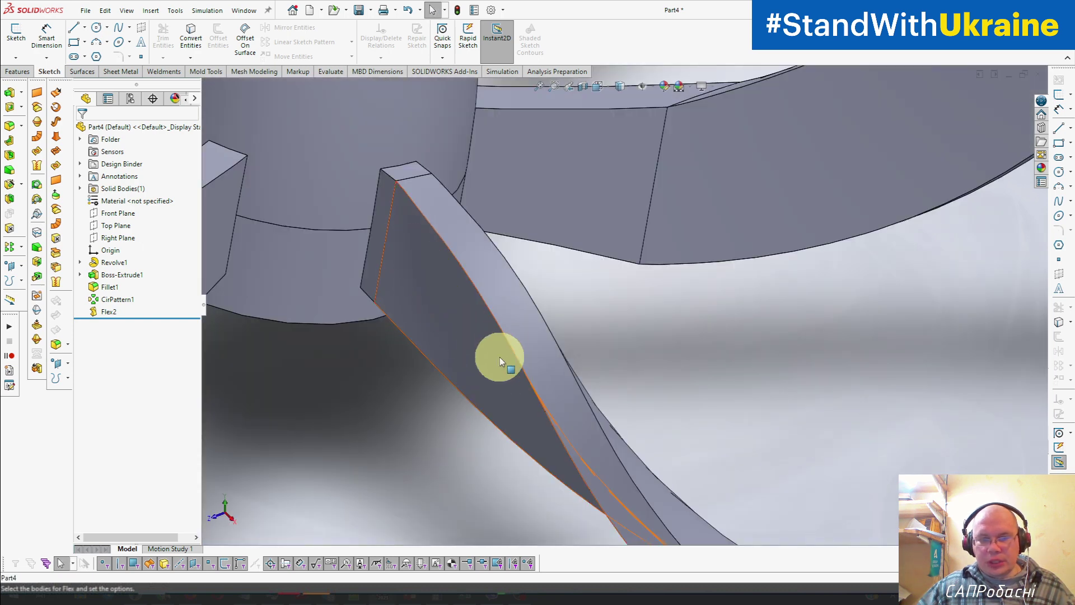
scroll(504, 336, up, 5)
scroll(561, 403, down, 3)
middle_drag(609, 386, 645, 374)
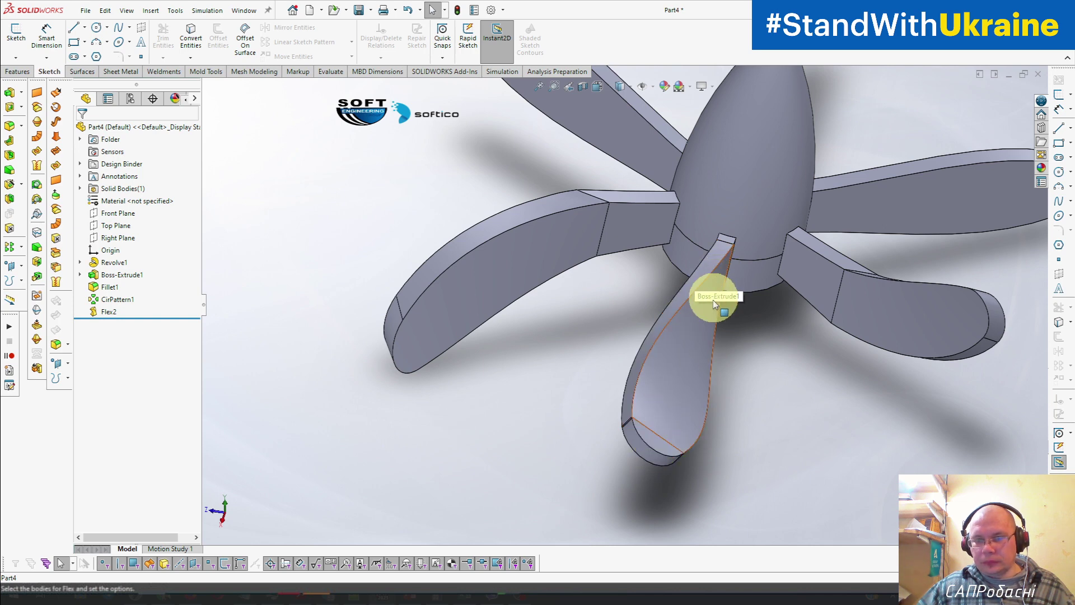
middle_drag(713, 300, 792, 264)
scroll(671, 284, down, 3)
scroll(586, 267, down, 3)
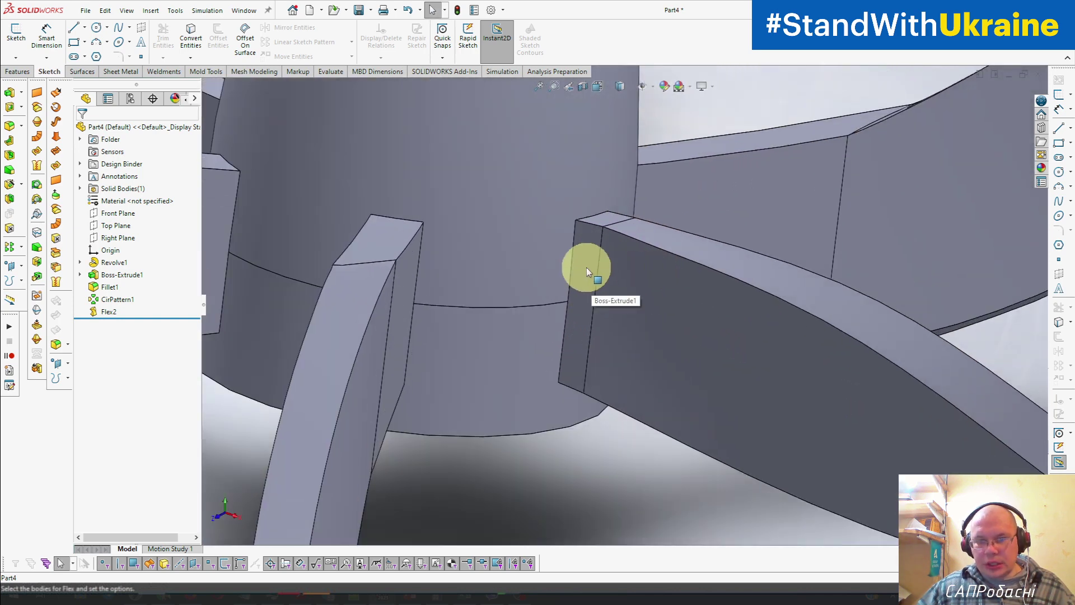
scroll(587, 267, down, 2)
scroll(581, 260, up, 6)
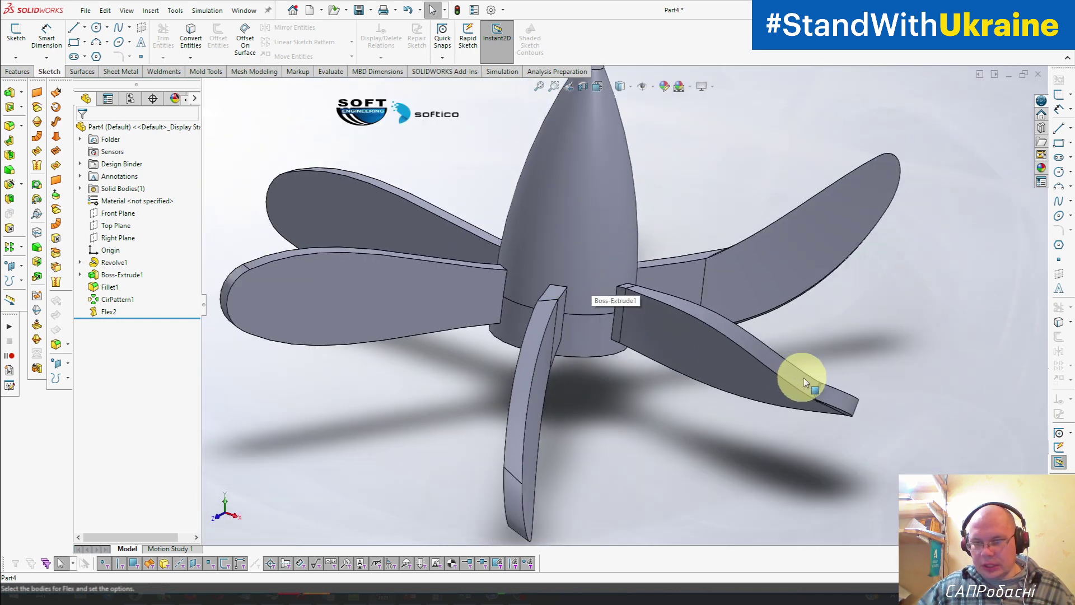
scroll(804, 381, down, 5)
mouse_move(816, 409)
middle_down()
mouse_move(781, 324)
mouse_move(795, 290)
mouse_move(779, 339)
mouse_move(833, 287)
mouse_move(784, 362)
middle_up()
scroll(779, 339, up, 2)
Move Flex2 above CirPattern1 in the feature tree.
click(502, 307)
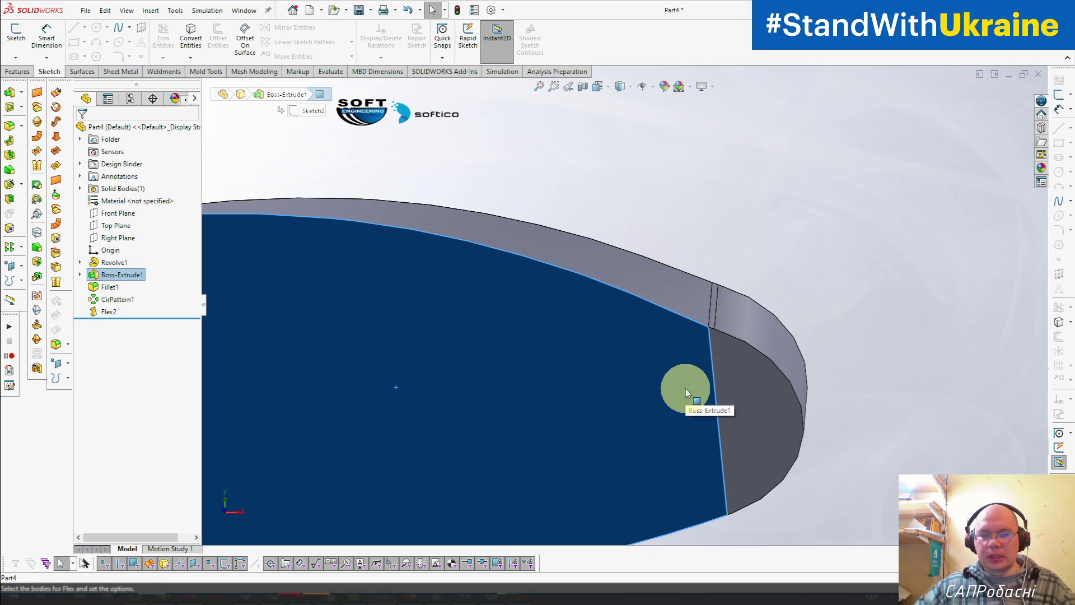
scroll(686, 381, up, 3)
mouse_move(618, 353)
middle_down()
mouse_move(588, 448)
mouse_move(539, 463)
middle_up()
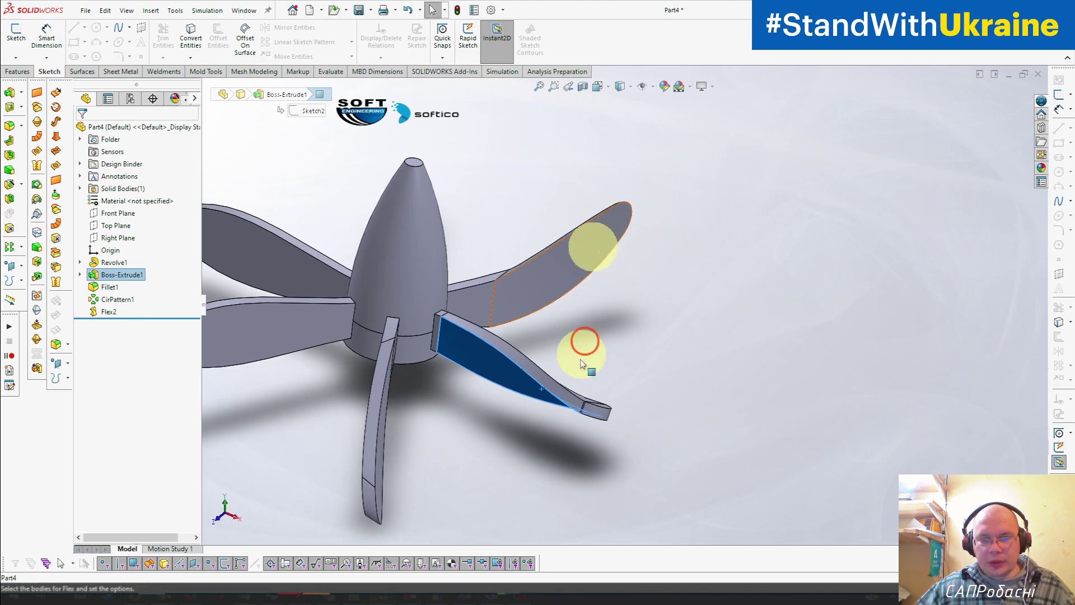
mouse_move(576, 347)
middle_down()
mouse_move(566, 392)
mouse_move(537, 392)
middle_up()
drag(94, 312, 116, 312)
mouse_move(511, 358)
middle_down()
mouse_move(559, 324)
mouse_move(604, 252)
mouse_move(652, 240)
mouse_move(675, 210)
mouse_move(569, 261)
mouse_move(477, 254)
mouse_move(598, 207)
mouse_move(667, 218)
mouse_move(598, 285)
mouse_move(586, 267)
middle_up()
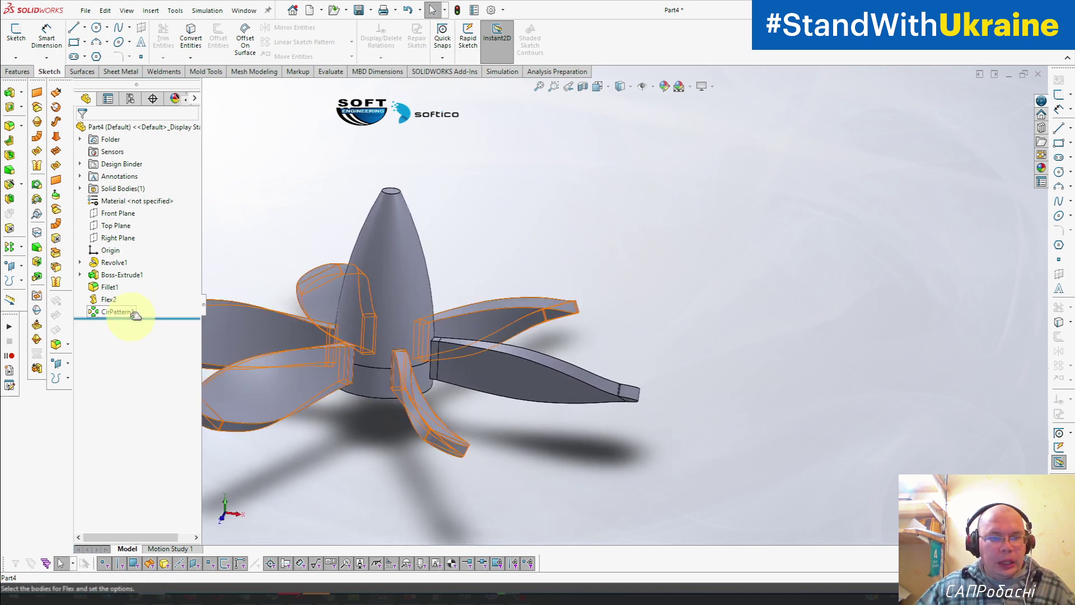
Delete Flex2 and roll the part back before CirPattern1.
click(109, 299)
key(Delete)
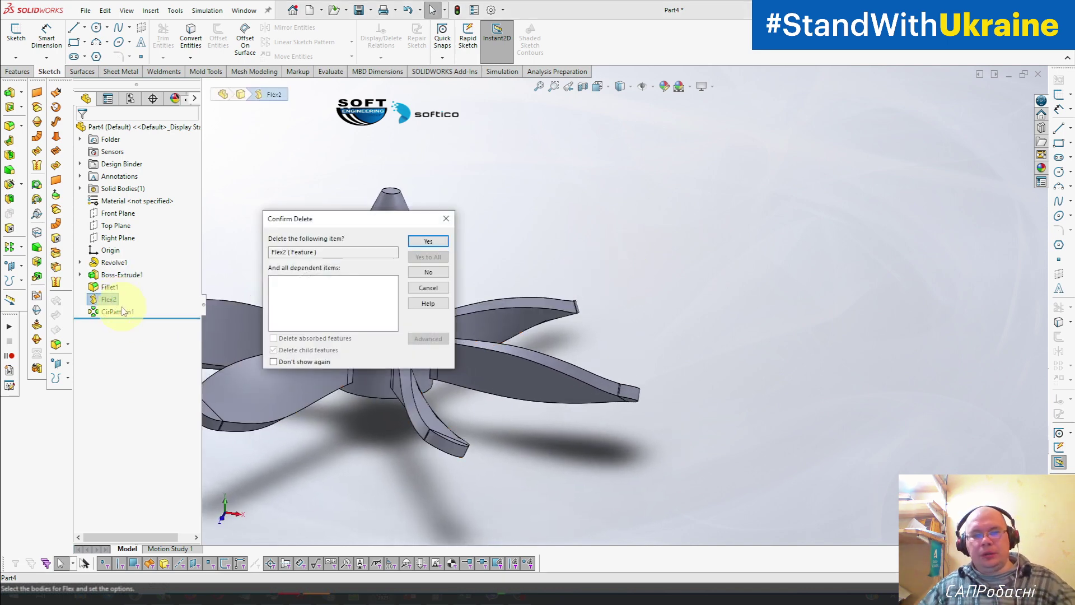
click(436, 247)
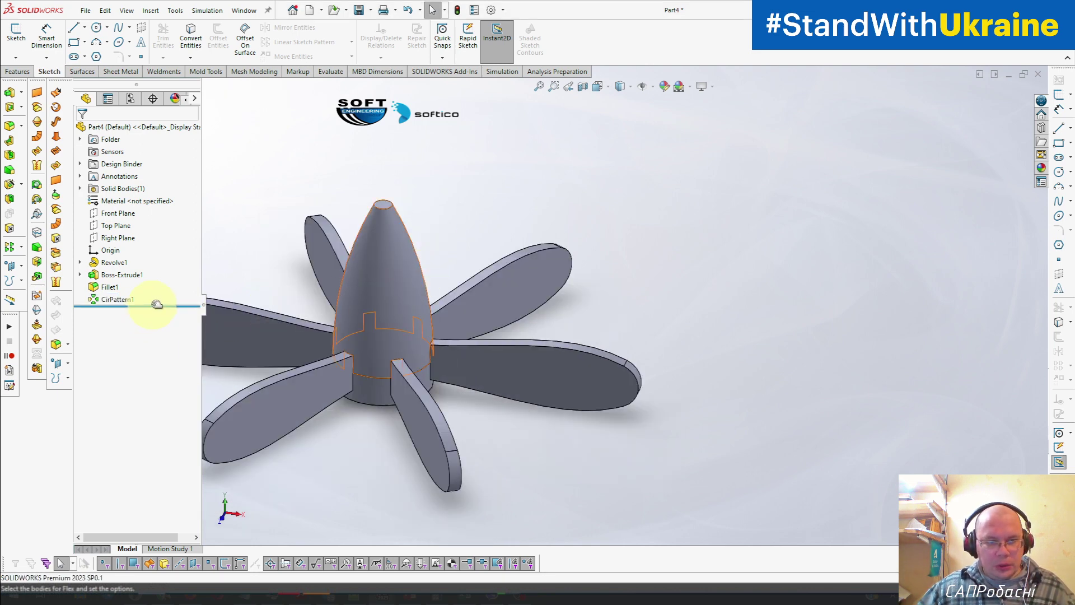
drag(157, 295, 150, 297)
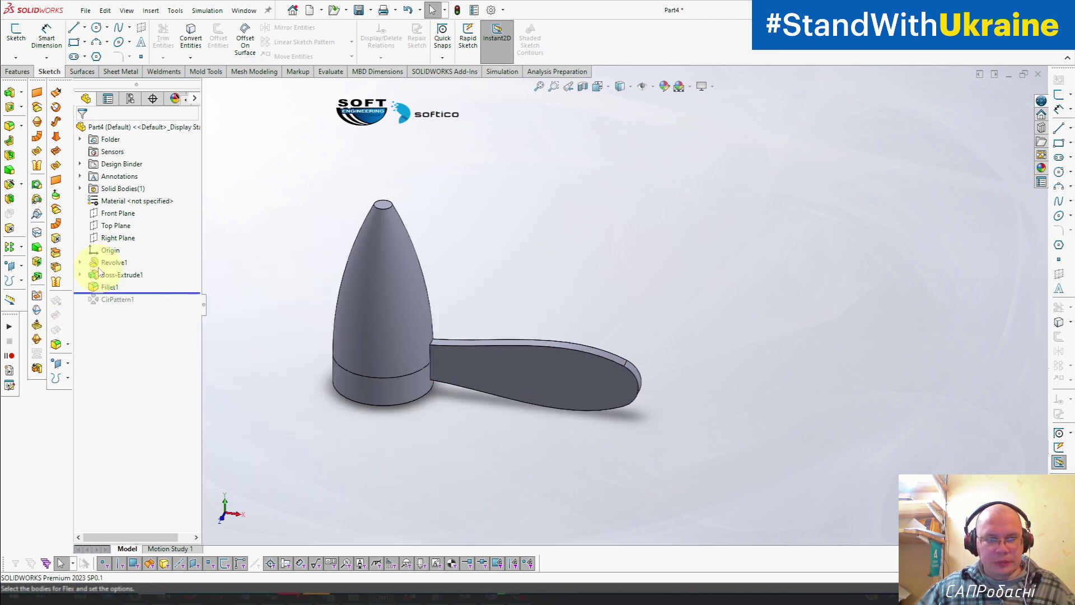
Edit Boss-Extrude1 with Merge result off, leaving separate hub and blade bodies.
right_click(126, 277)
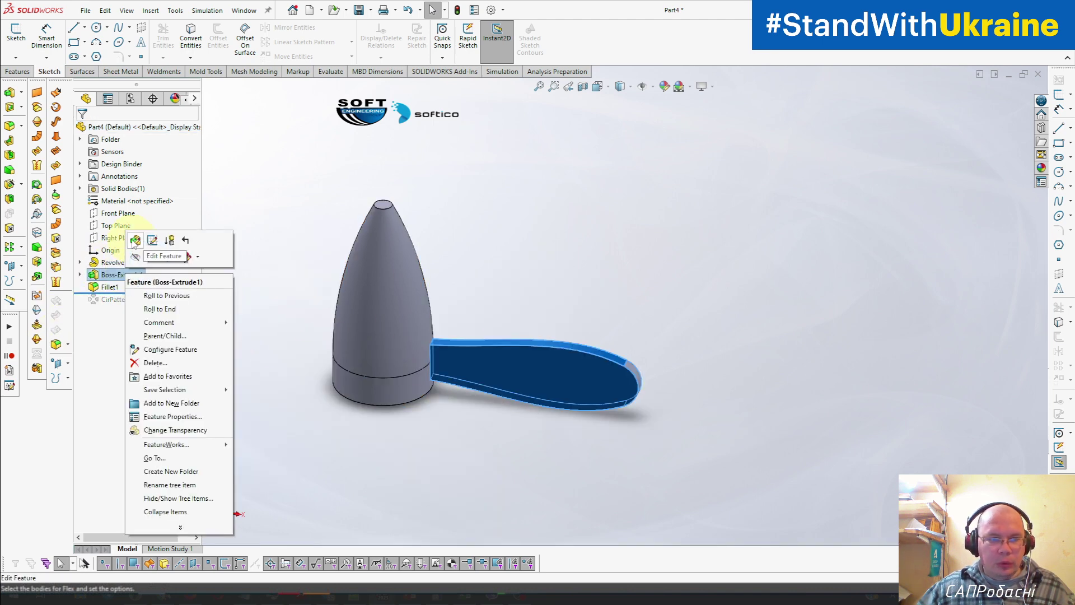
click(203, 271)
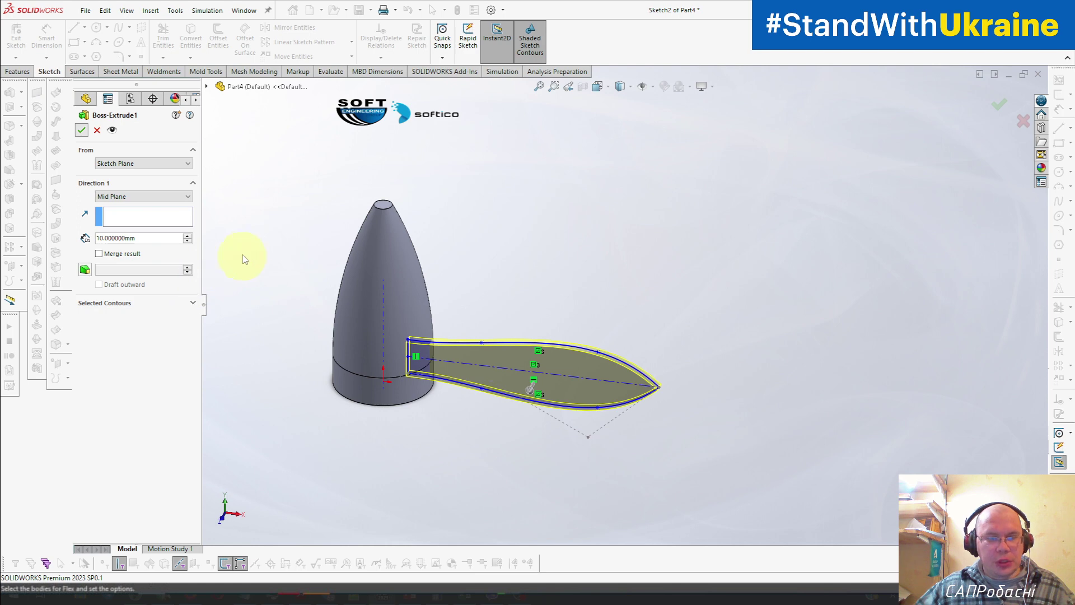
key(Return)
click(80, 188)
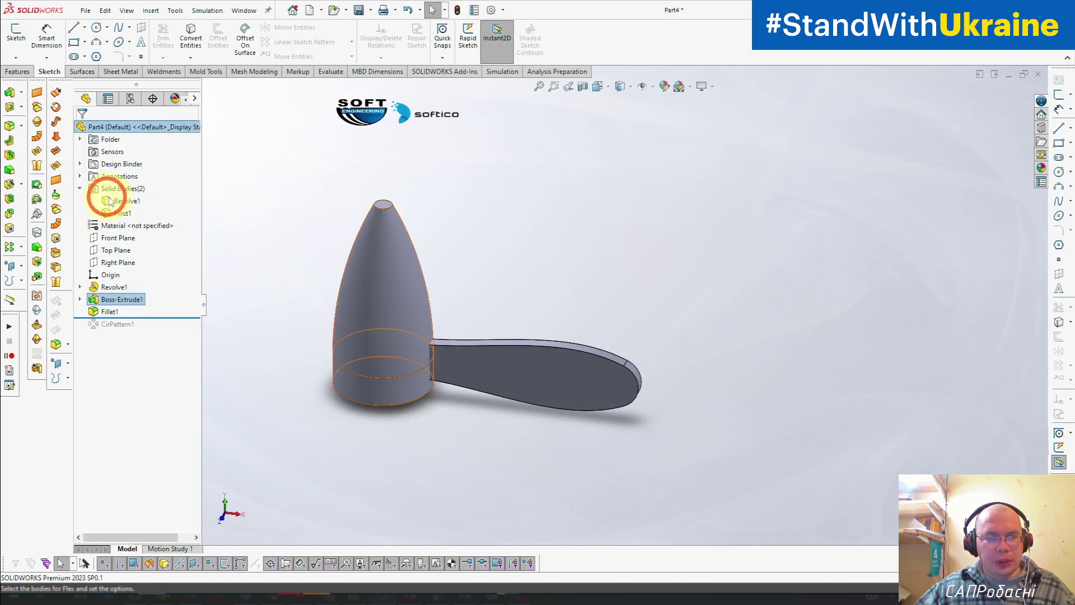
click(119, 201)
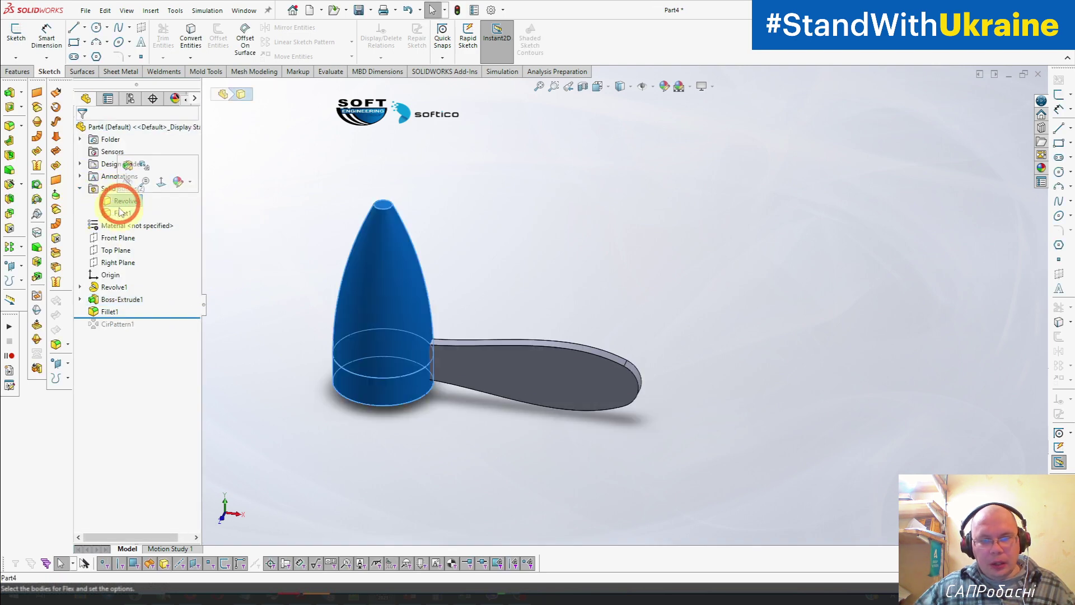
click(606, 408)
click(229, 51)
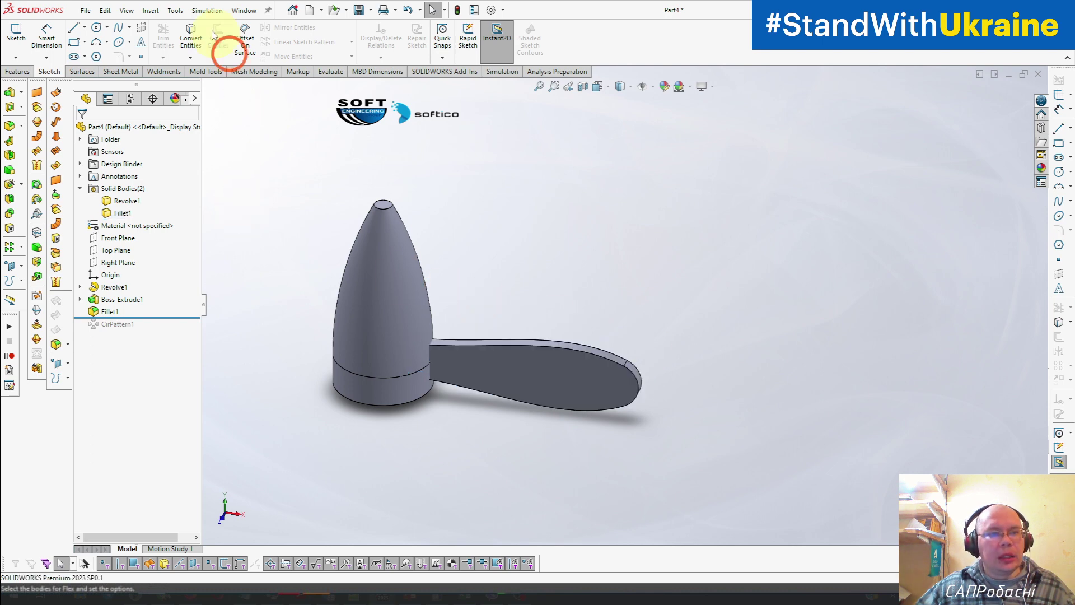
click(150, 11)
Twist the separate blade body 78° with Flex3, origin moved to the blade root.
click(180, 61)
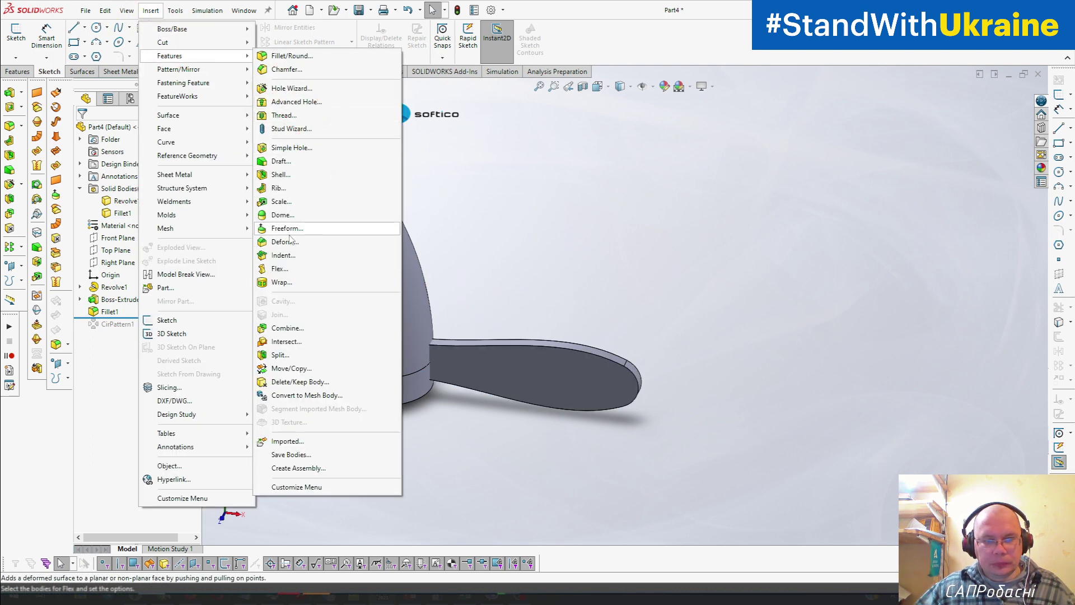
click(278, 269)
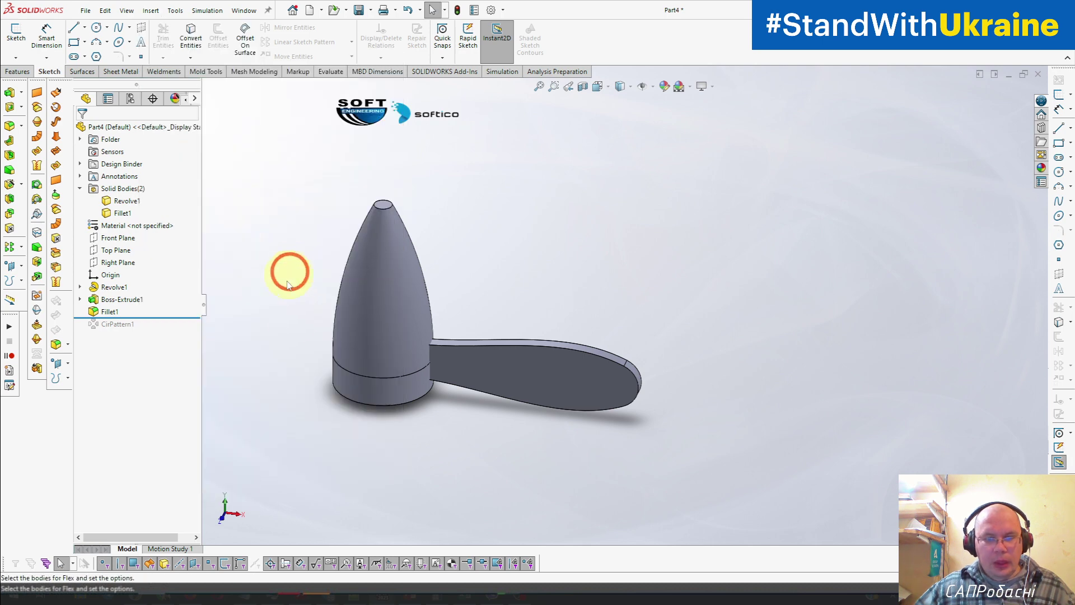
click(503, 356)
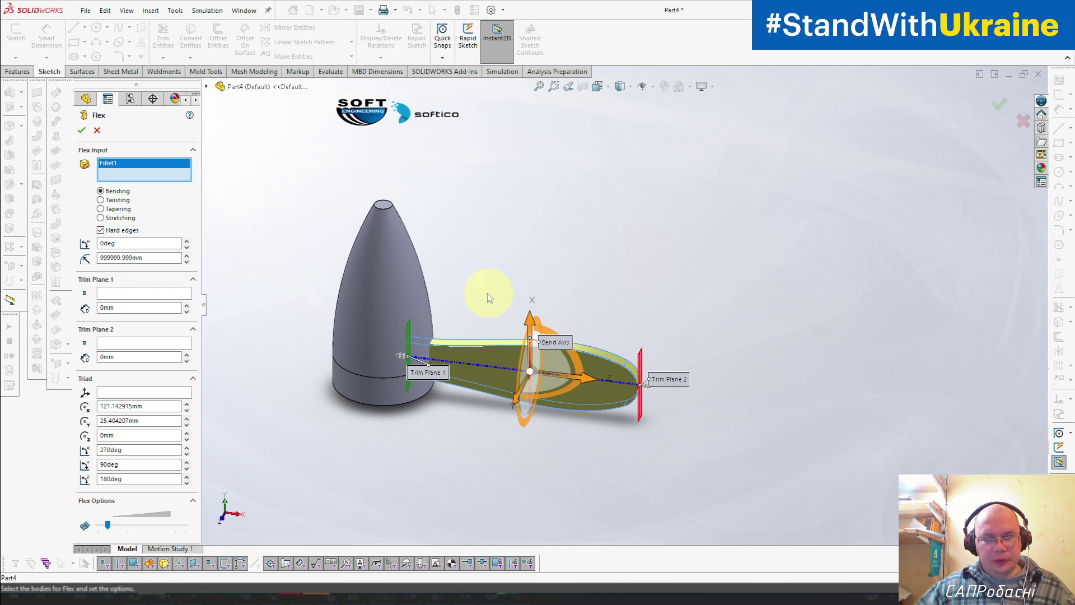
middle_drag(597, 389, 595, 372)
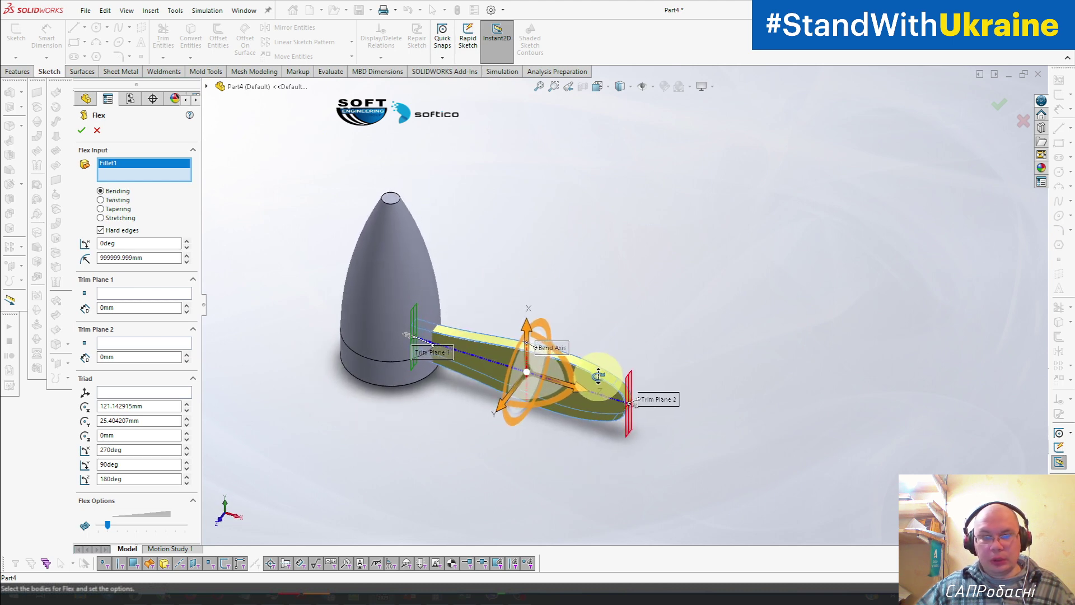
click(118, 200)
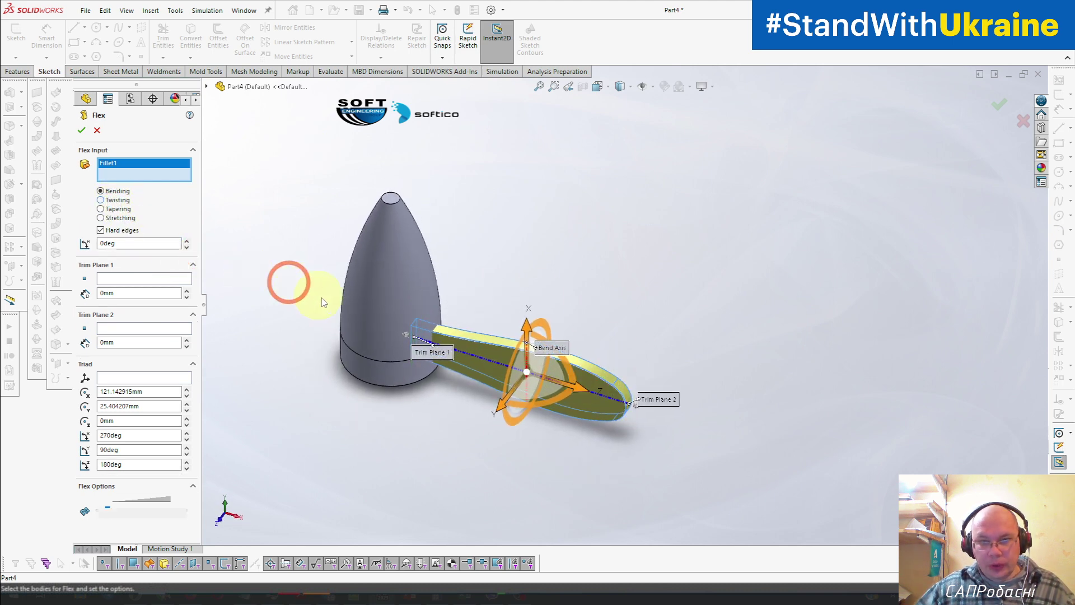
click(186, 241)
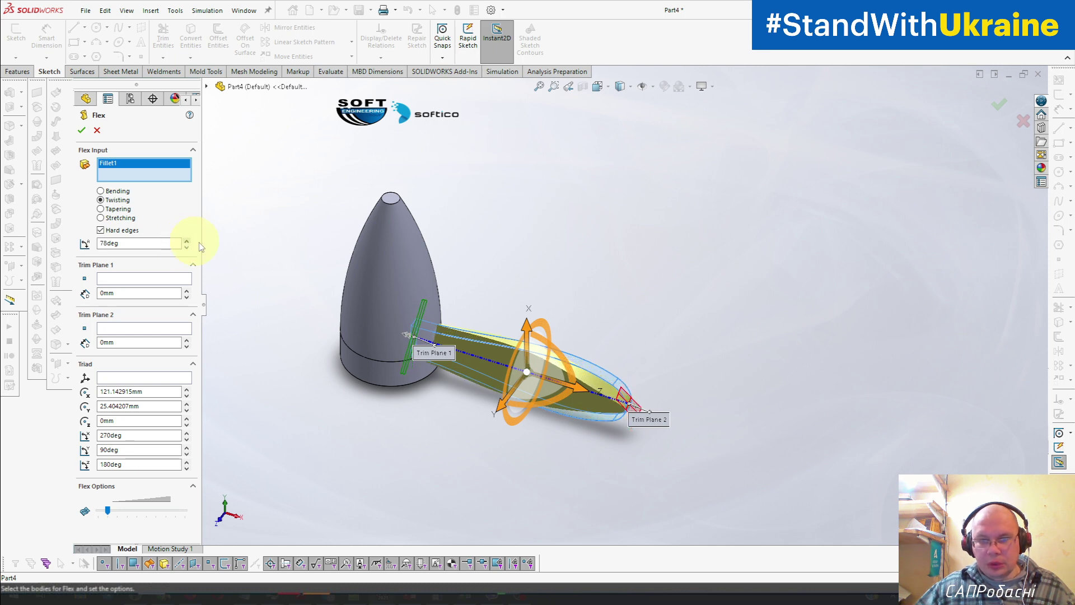
mouse_move(636, 315)
middle_down()
mouse_move(566, 307)
mouse_move(561, 260)
mouse_move(513, 250)
mouse_move(461, 271)
mouse_move(665, 219)
mouse_move(715, 223)
middle_up()
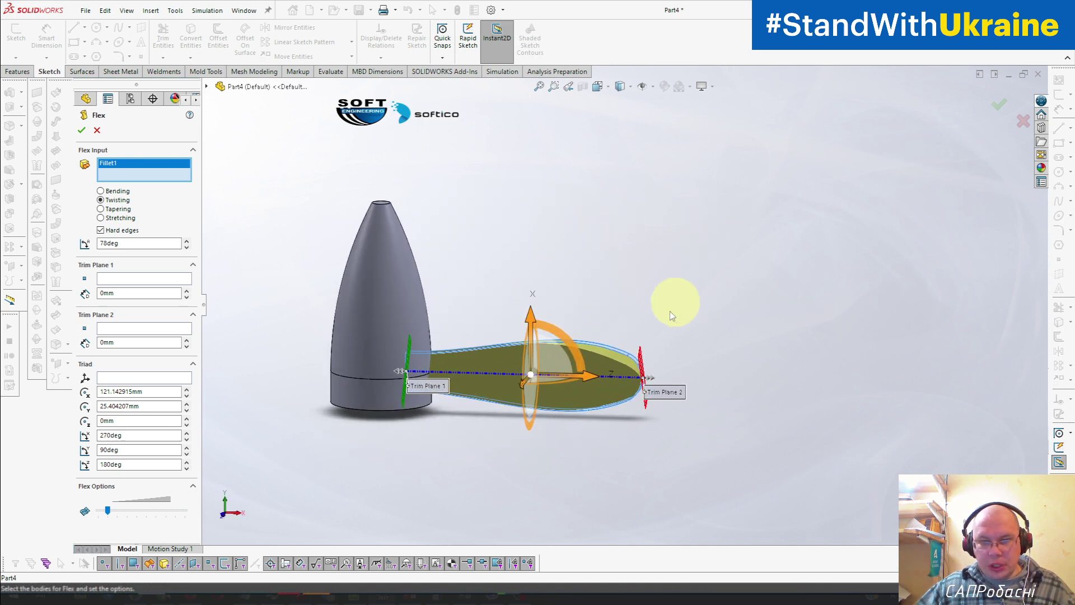
drag(591, 375, 431, 376)
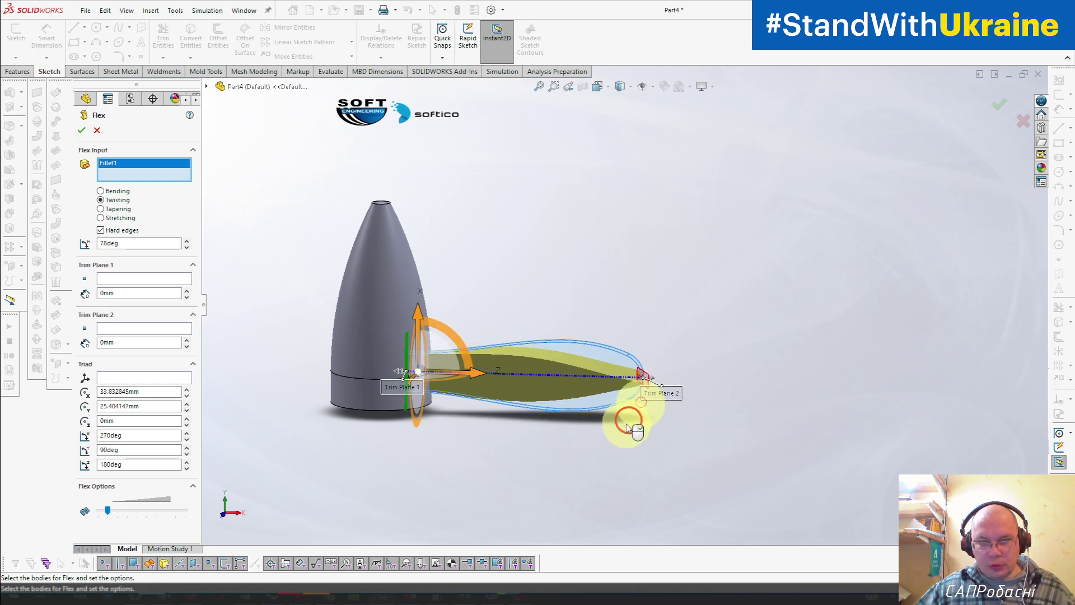
mouse_move(629, 427)
middle_down()
mouse_move(596, 476)
mouse_move(523, 470)
mouse_move(613, 442)
middle_up()
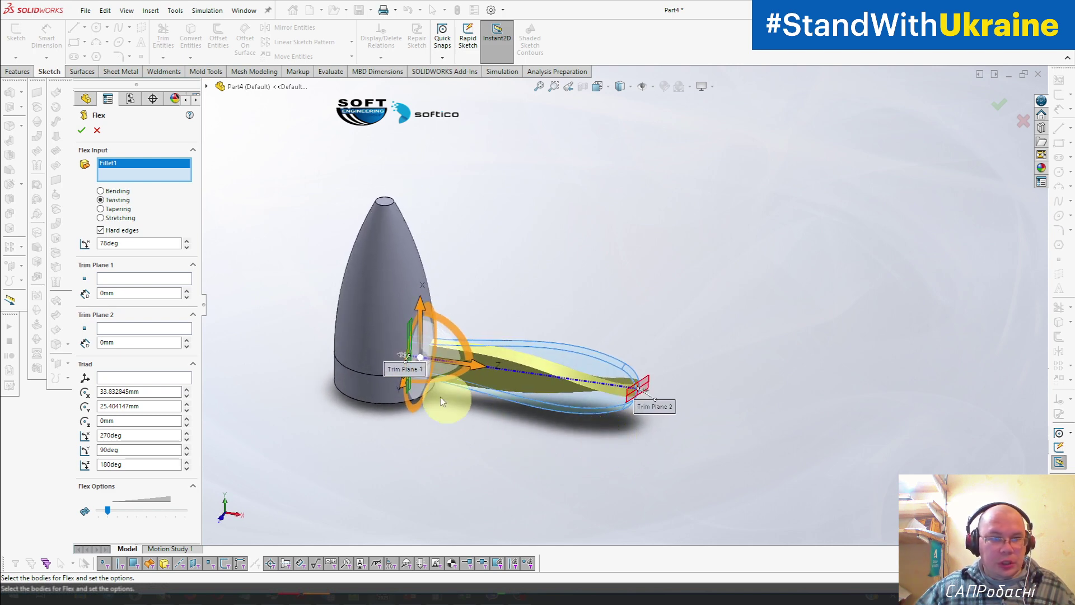
click(83, 131)
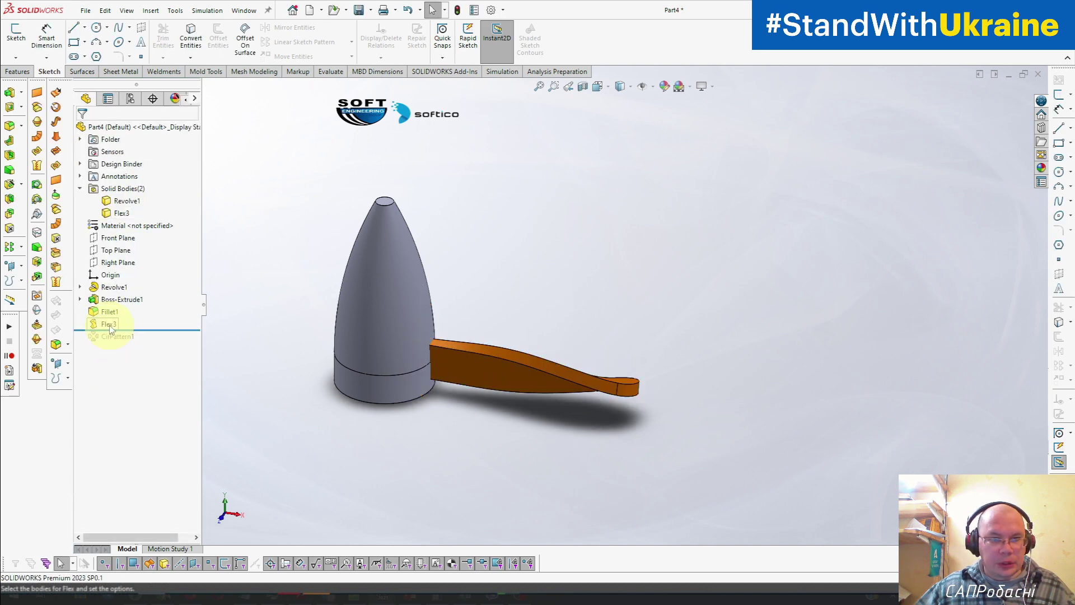
Bend the twisted Flex3 blade 33° from its root, creating Flex4.
click(149, 14)
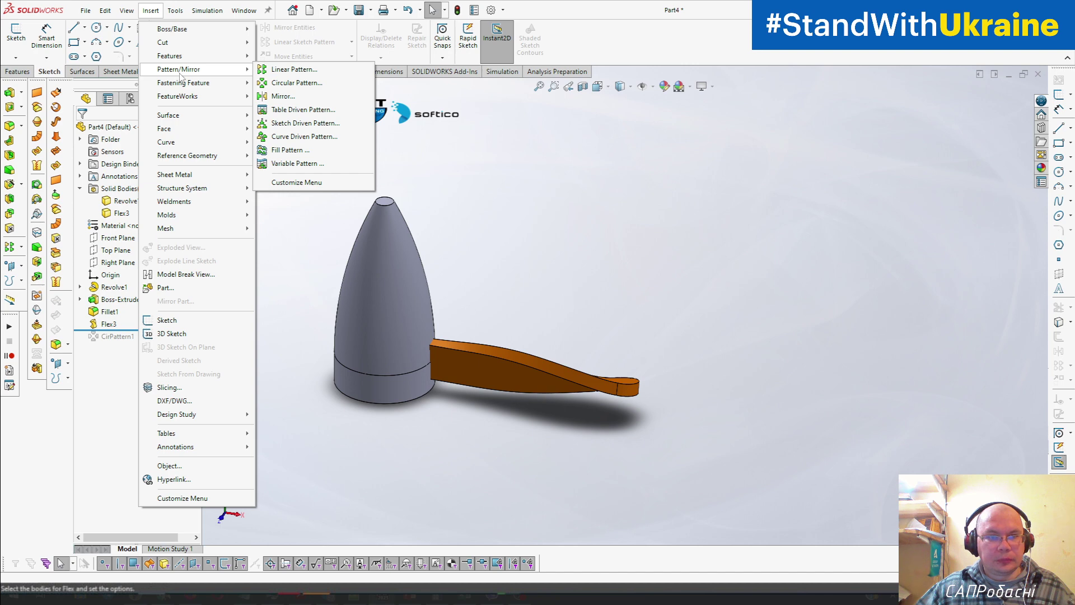
mouse_move(169, 55)
click(332, 216)
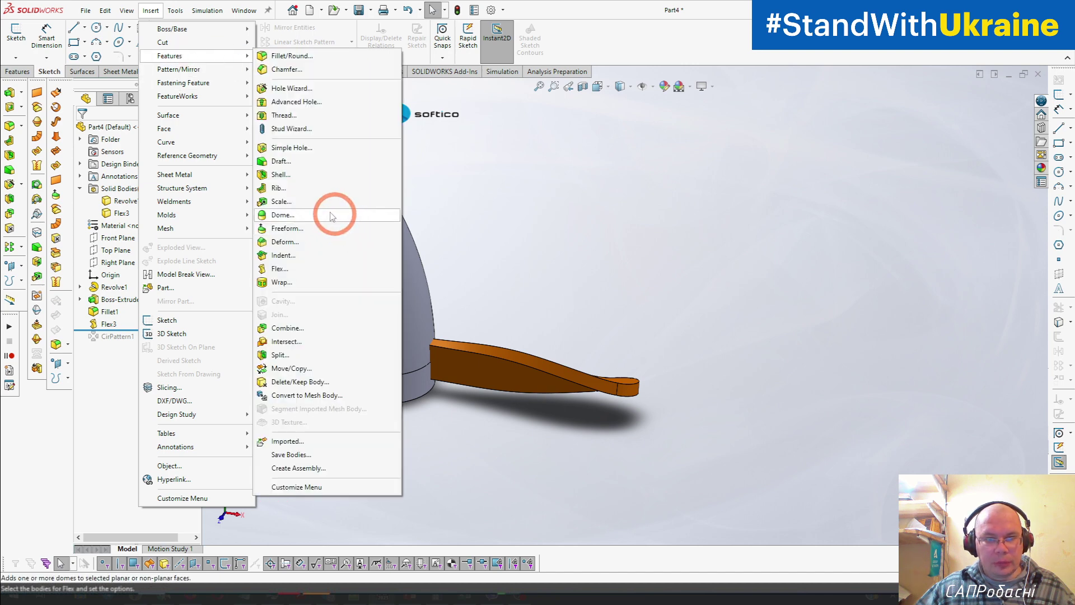
click(295, 290)
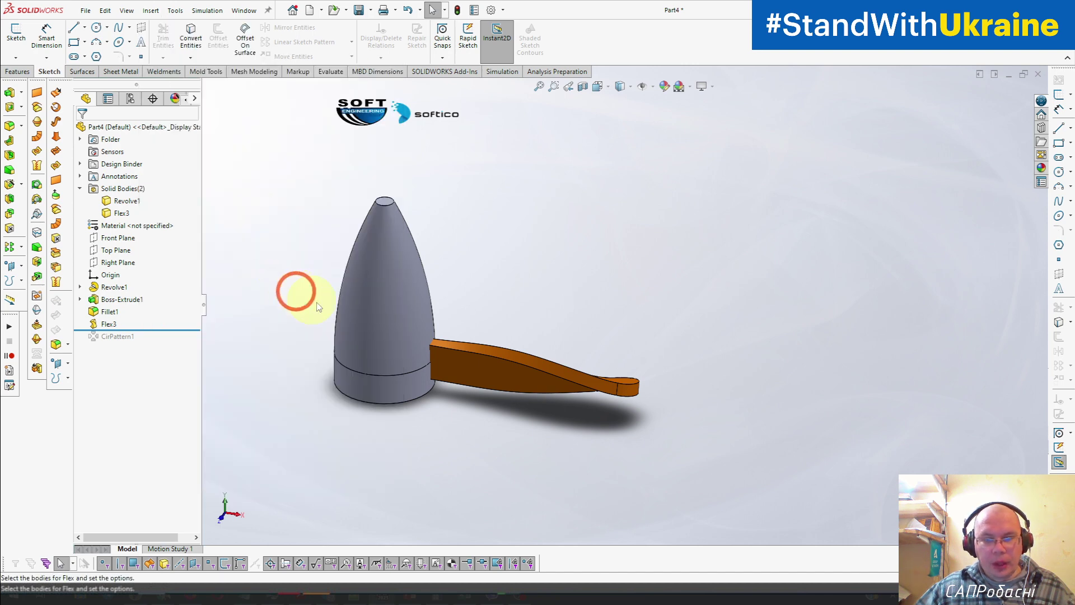
click(478, 368)
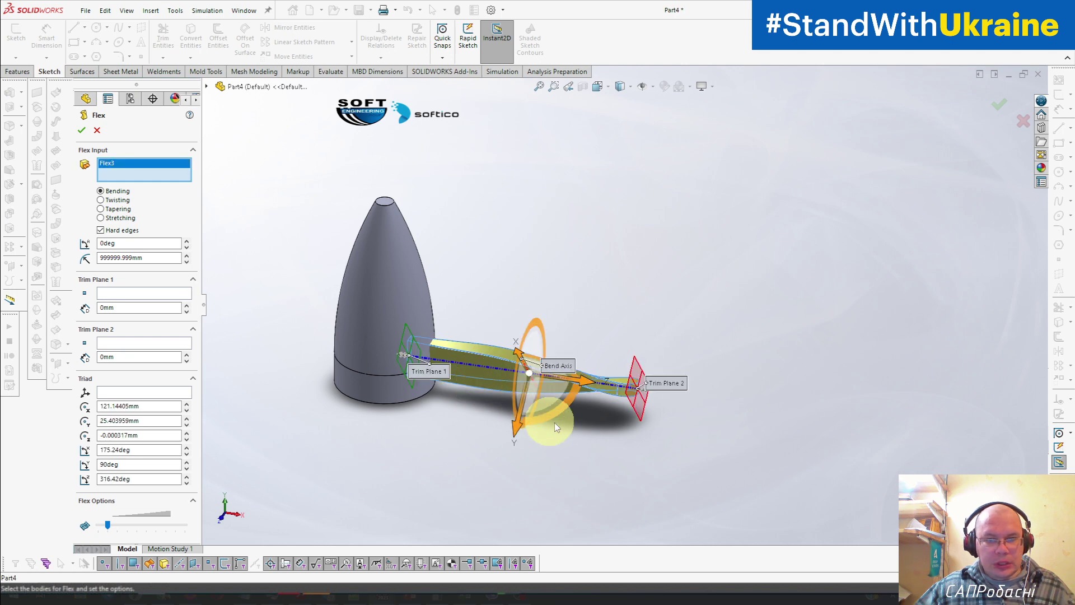
click(187, 242)
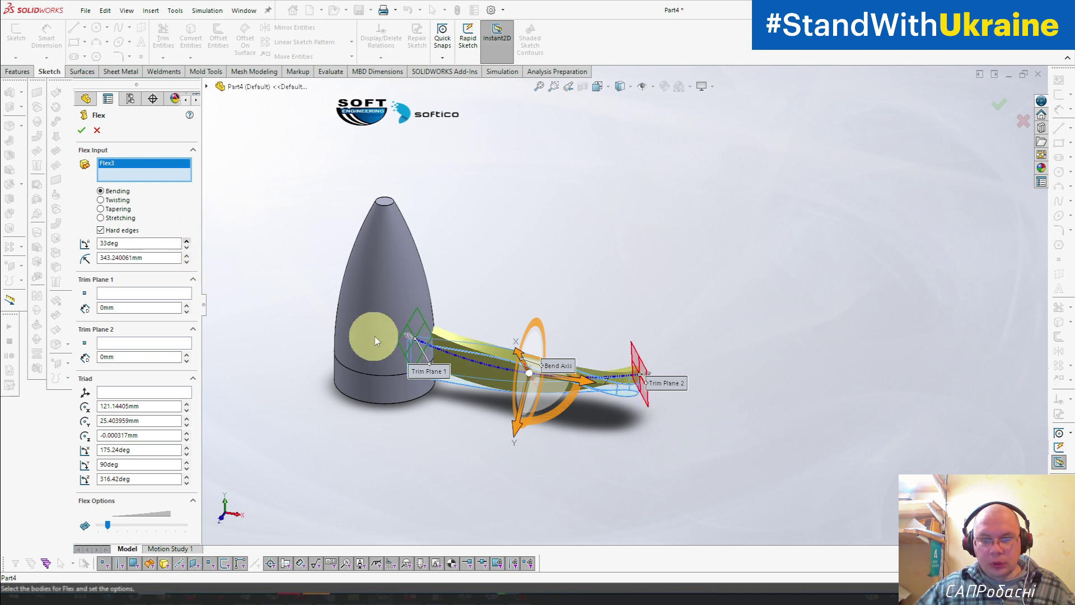
drag(582, 387, 431, 364)
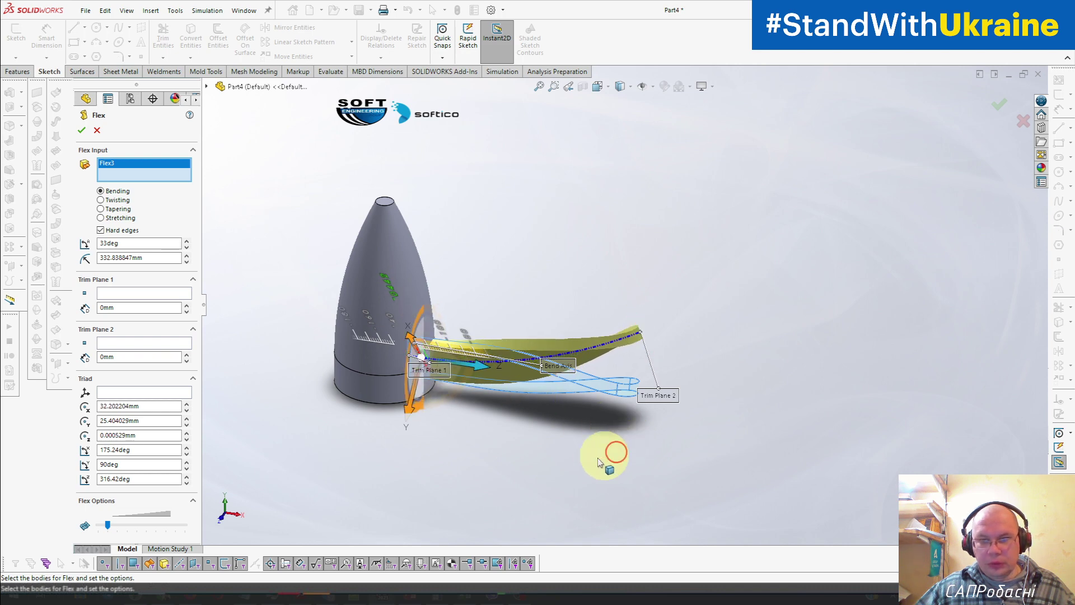
mouse_move(612, 451)
middle_down()
mouse_move(490, 448)
mouse_move(501, 417)
mouse_move(540, 396)
mouse_move(569, 408)
middle_up()
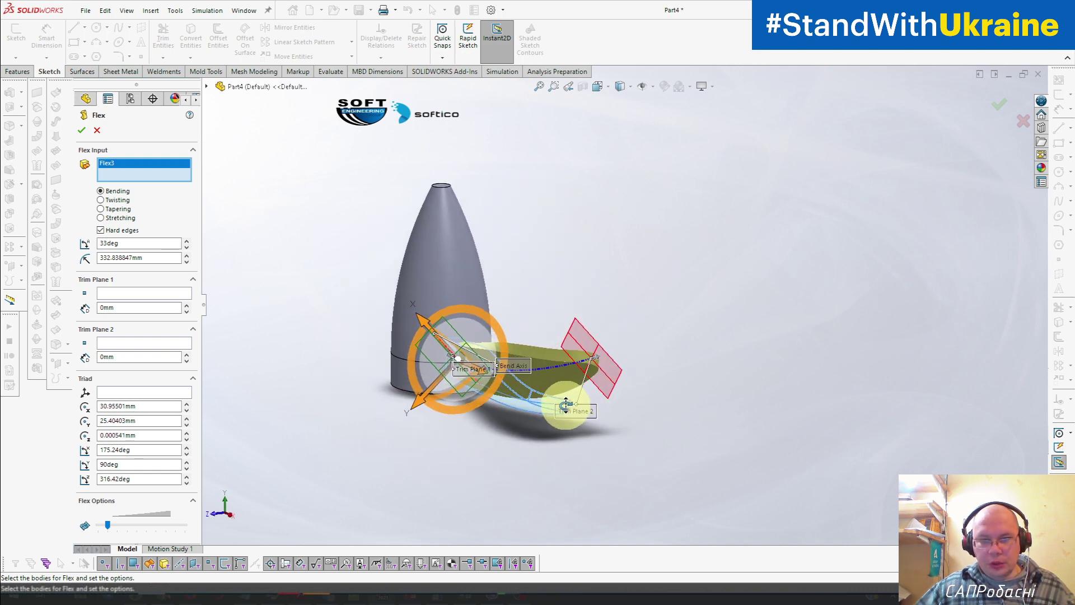
click(84, 131)
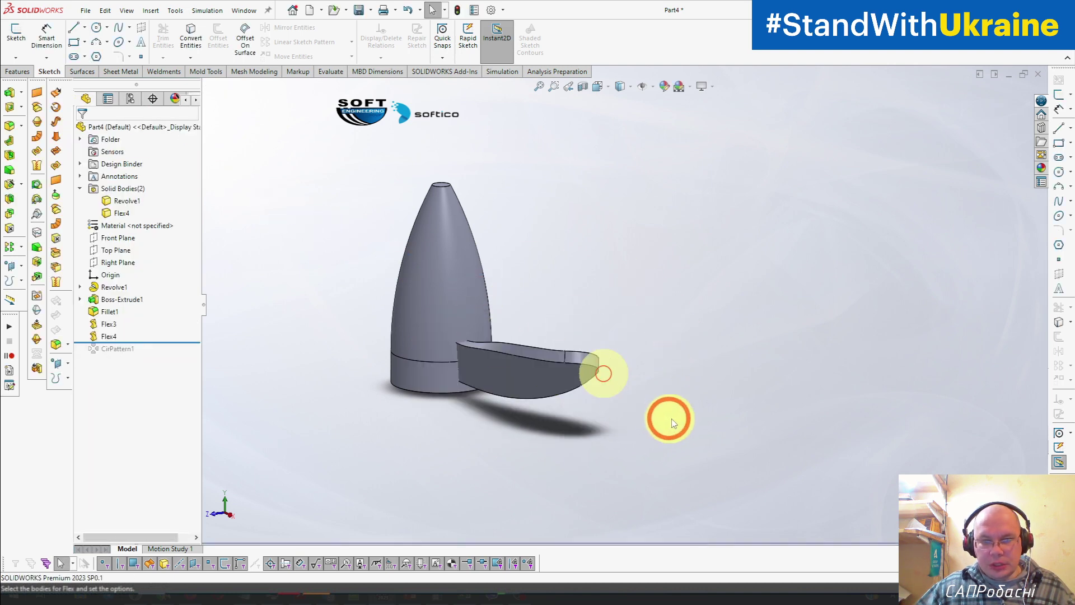
Roll the history past CirPattern1 and delete that failing feature.
mouse_move(666, 412)
middle_down()
mouse_move(691, 425)
mouse_move(712, 495)
mouse_move(737, 521)
mouse_move(683, 481)
middle_up()
click(167, 381)
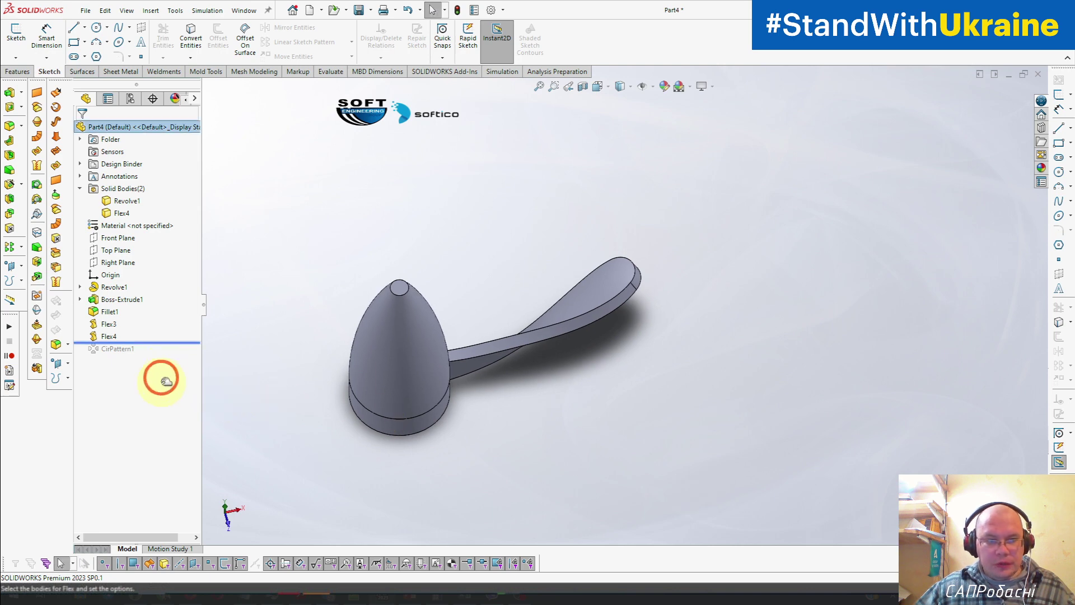
click(126, 353)
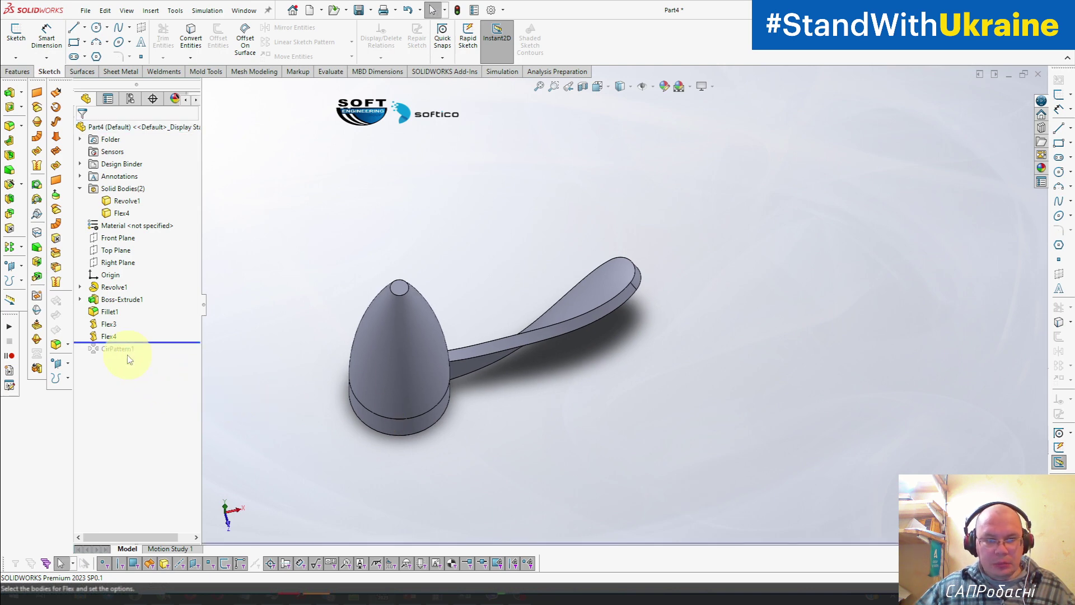
drag(150, 341, 142, 362)
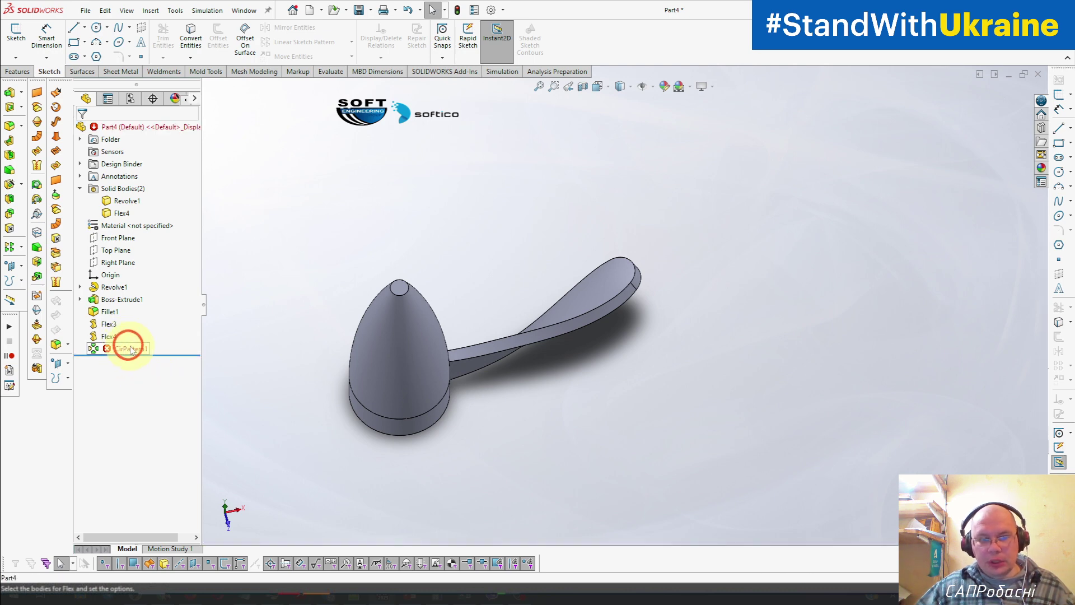
click(131, 350)
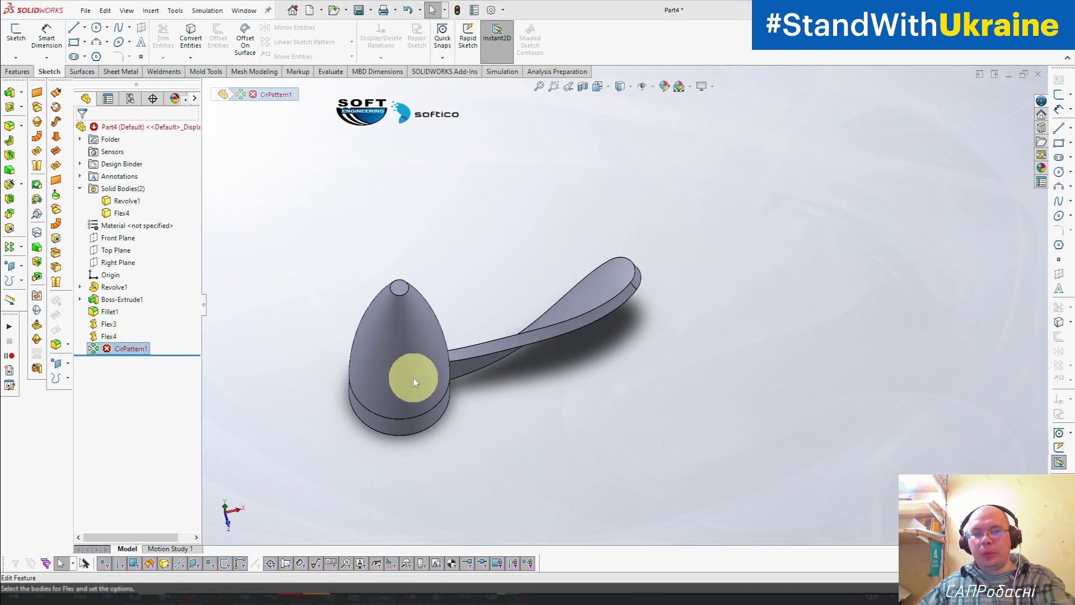
key(Delete)
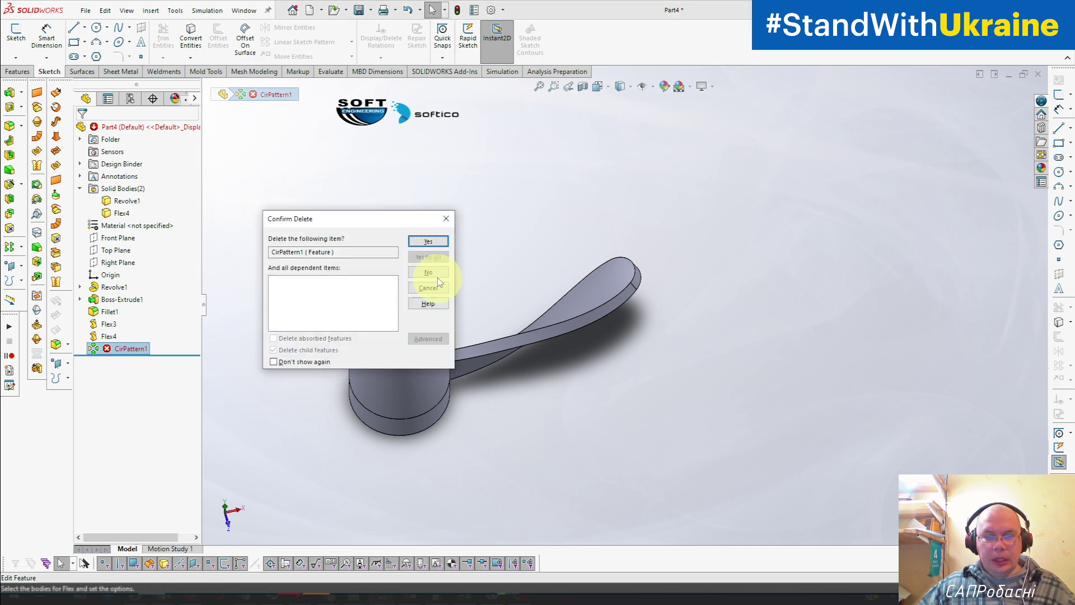
click(428, 242)
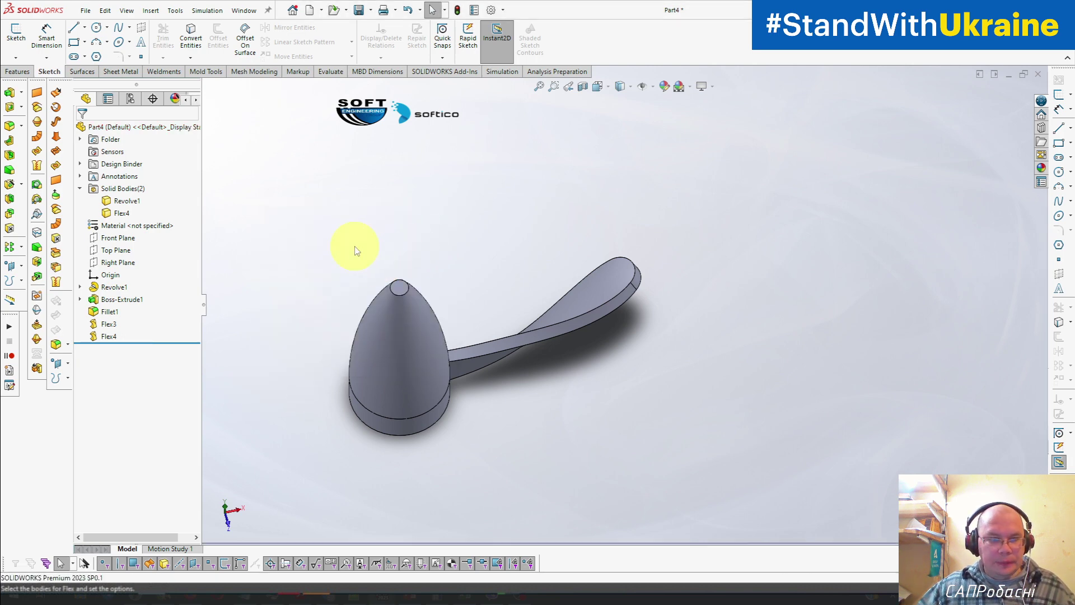
click(352, 241)
click(307, 236)
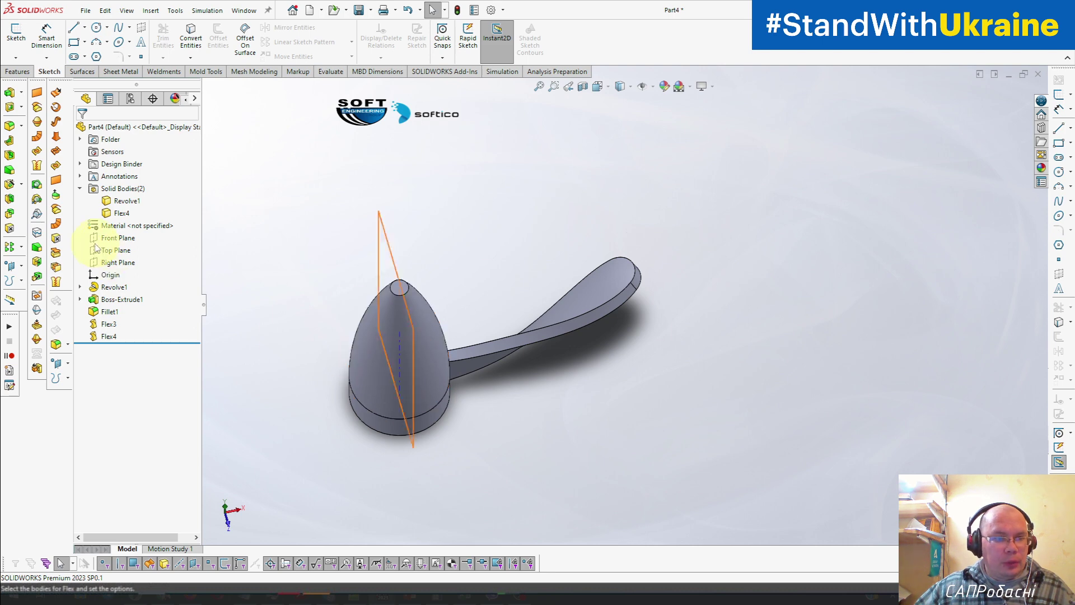
Start a Circular Pattern and remove the mistakenly added Revolve1 from it.
click(22, 247)
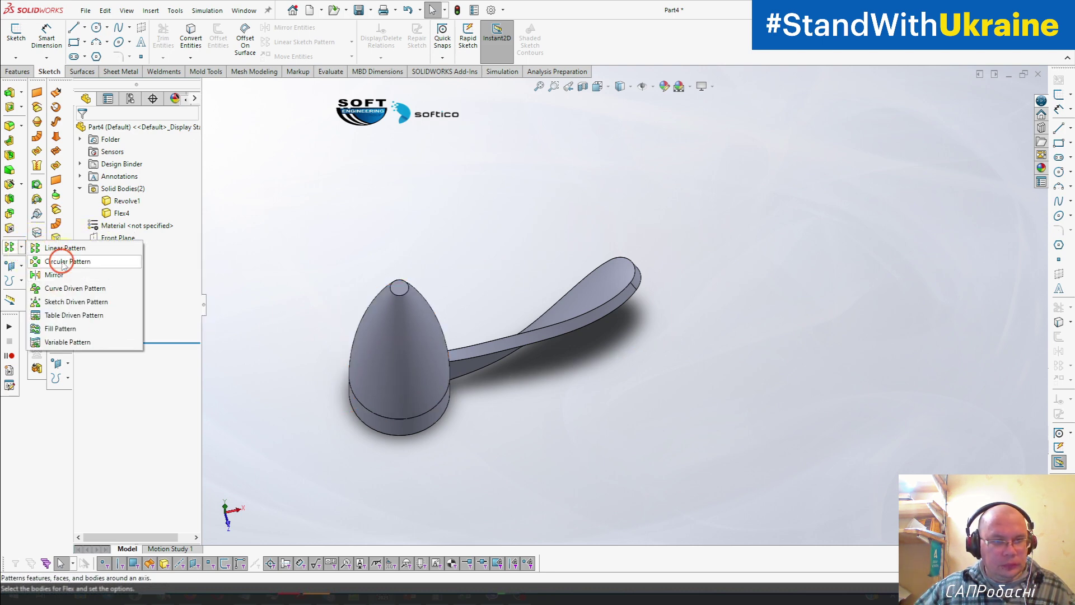
click(51, 262)
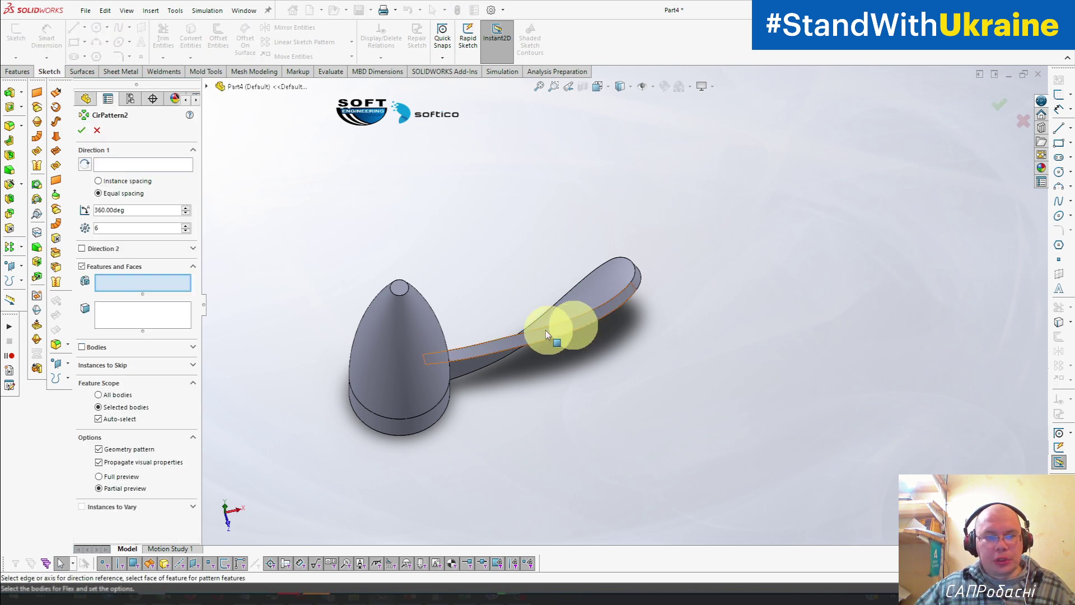
click(417, 428)
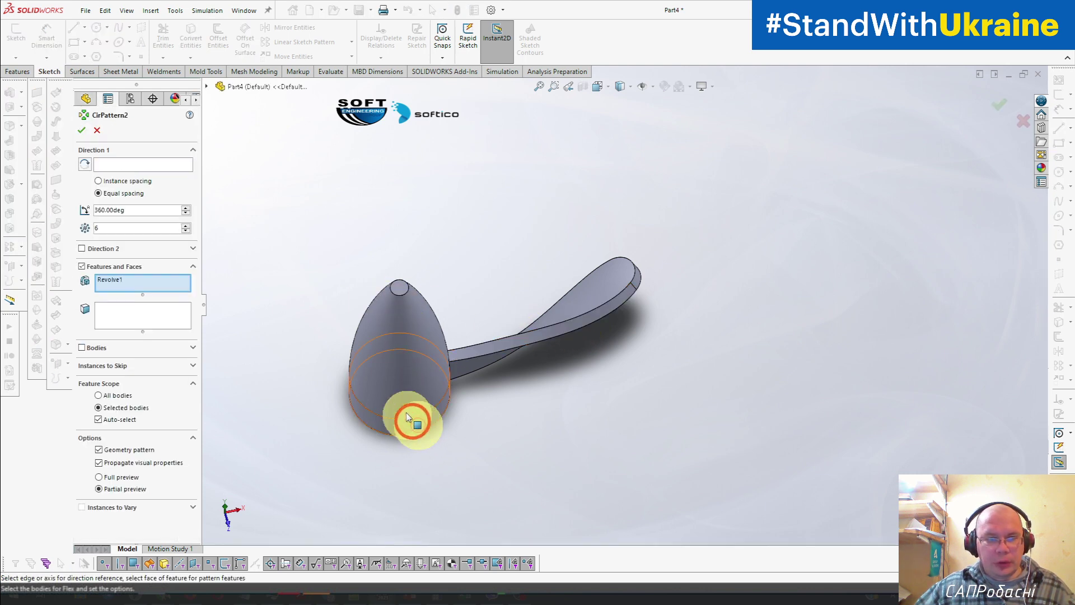
click(106, 286)
key(Delete)
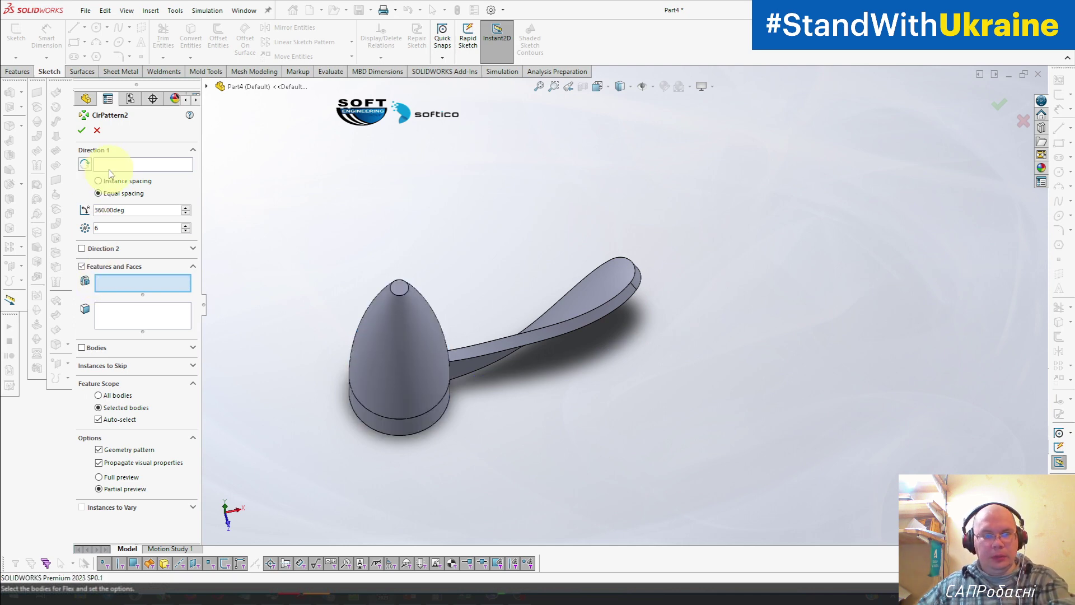
Pattern the Flex4 body six times over 360° about the hub's cylindrical face.
click(114, 164)
click(414, 430)
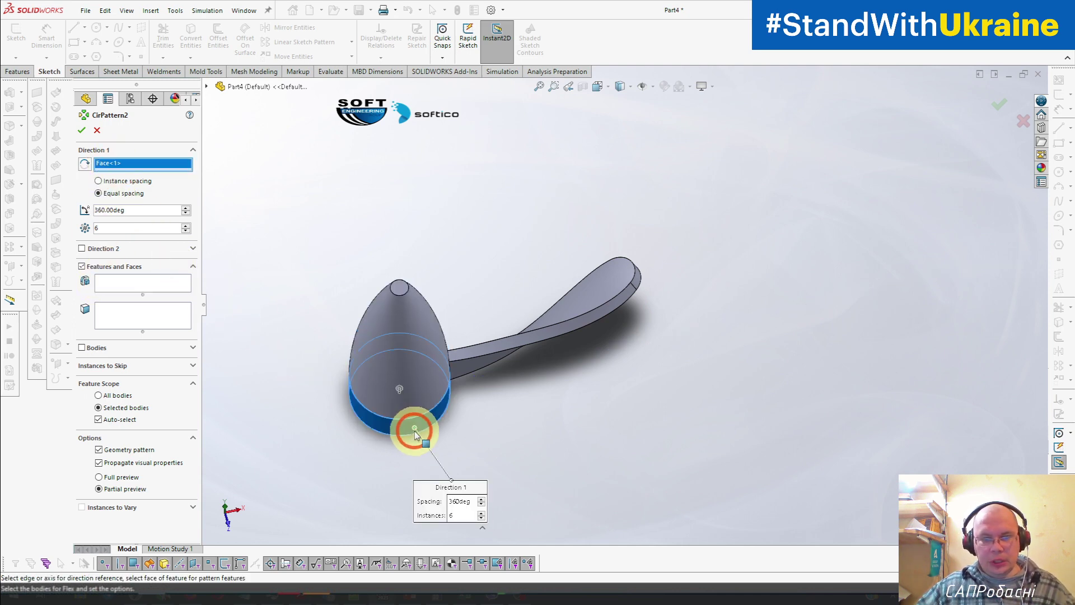
click(84, 349)
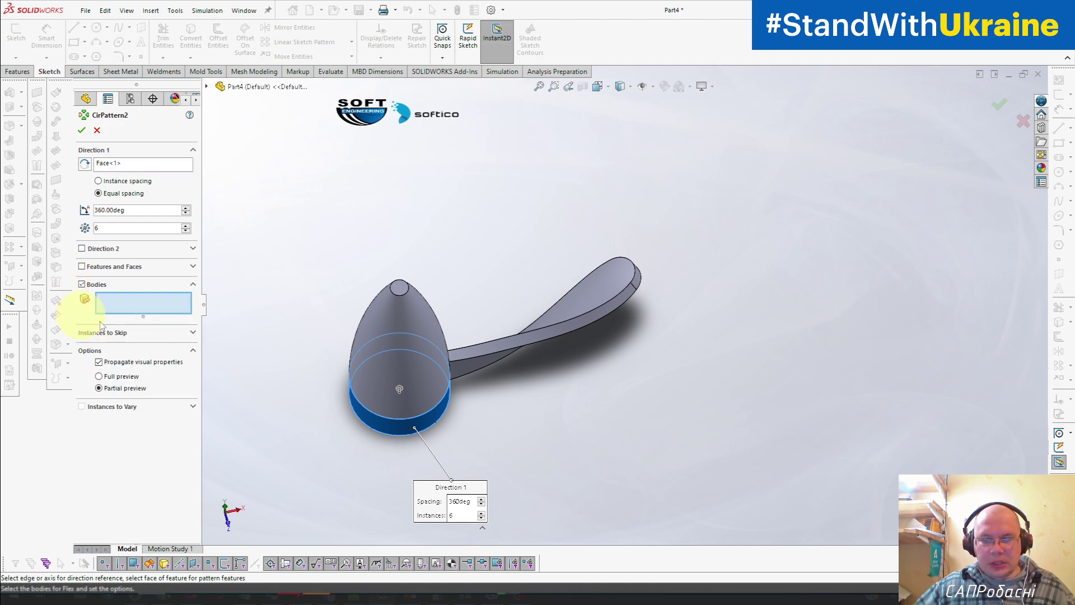
click(596, 311)
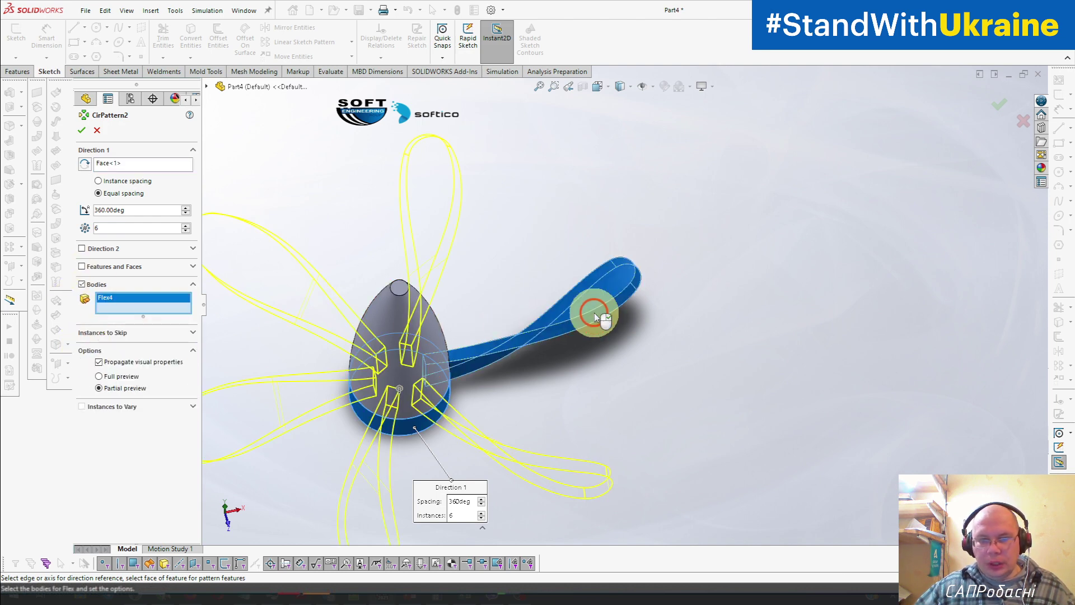
middle_drag(594, 312, 560, 274)
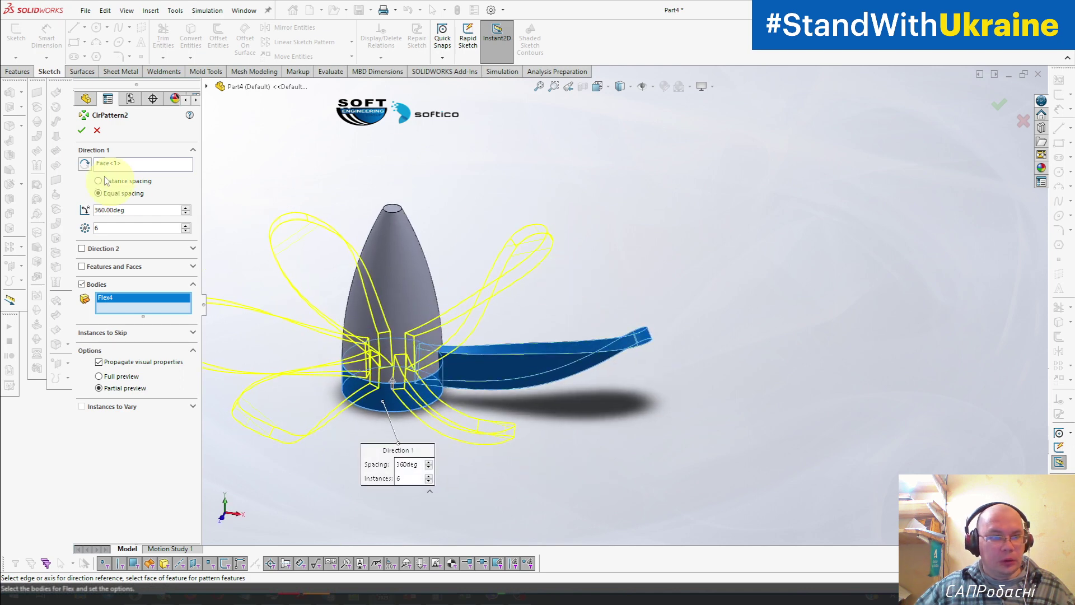
click(81, 131)
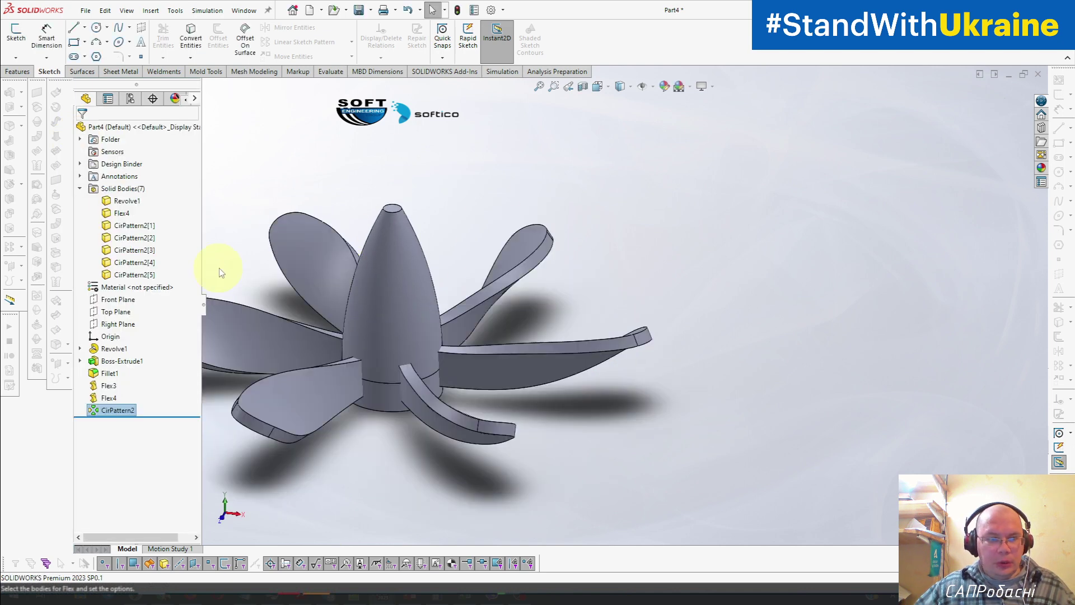
Clear the selection and start a Combine feature in Add mode.
click(242, 168)
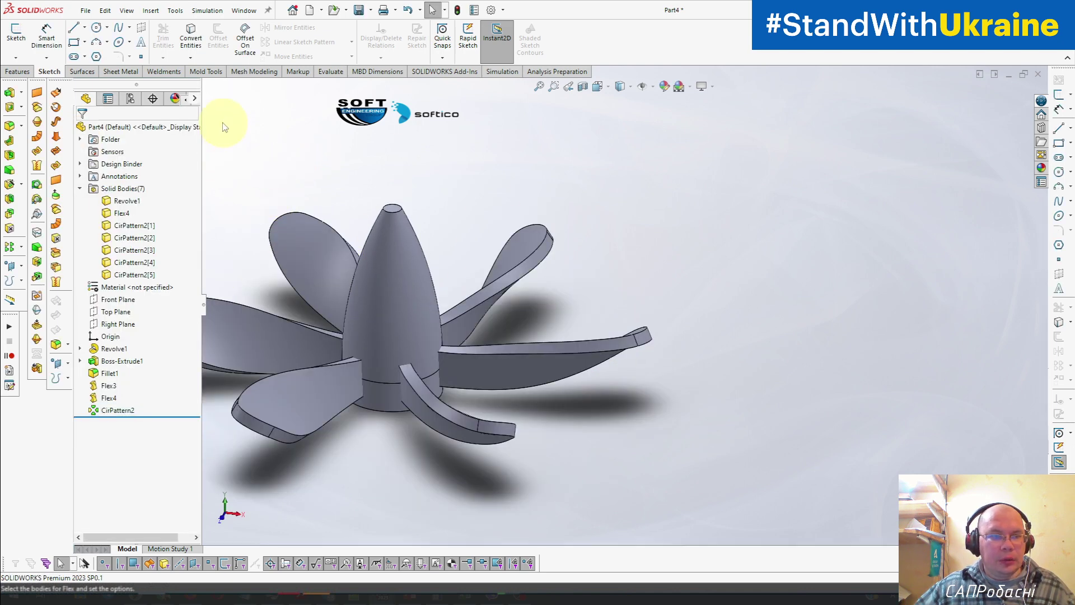
click(152, 11)
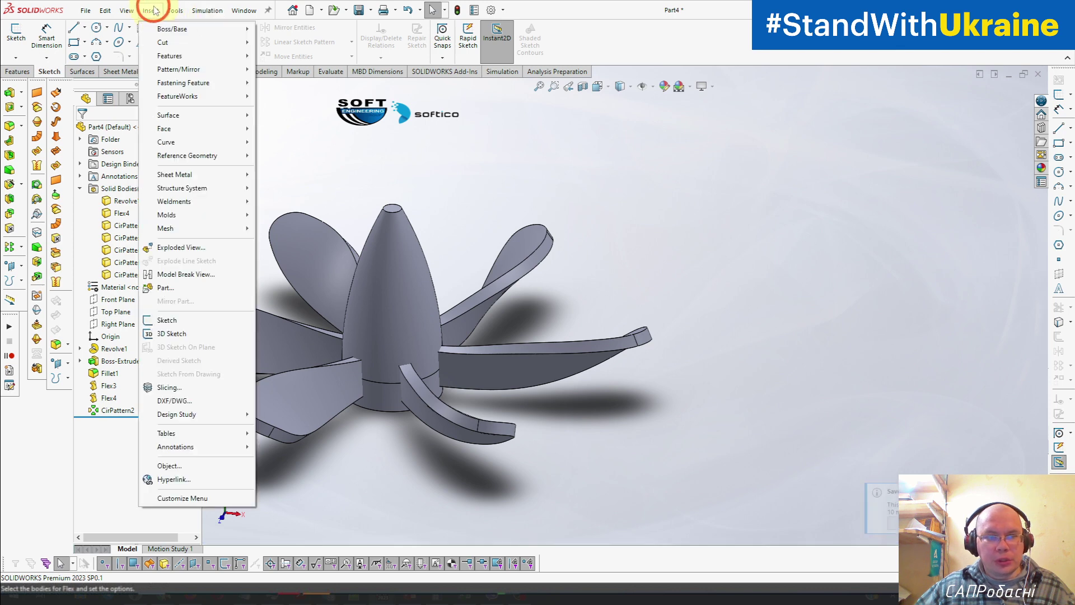
click(227, 56)
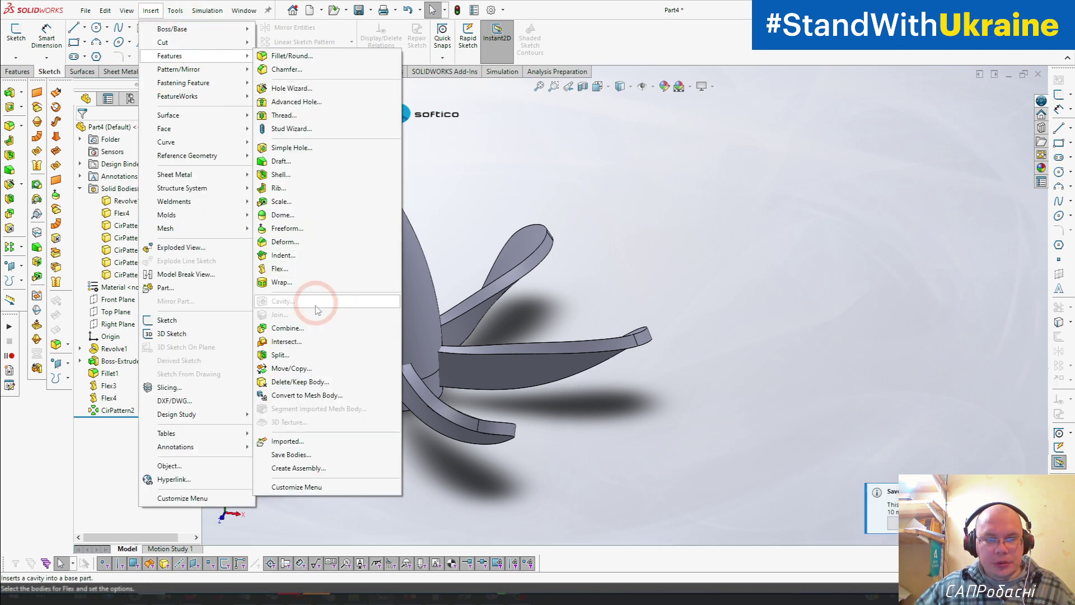
click(306, 330)
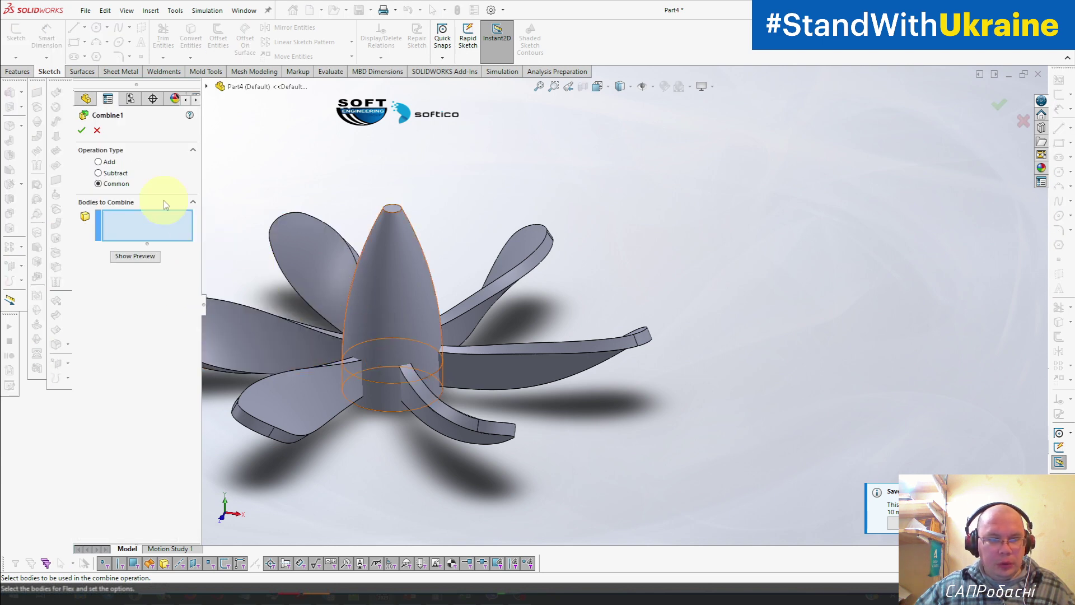
Select the hub and all six blade bodies to create Combine1.
click(375, 268)
click(443, 406)
click(516, 365)
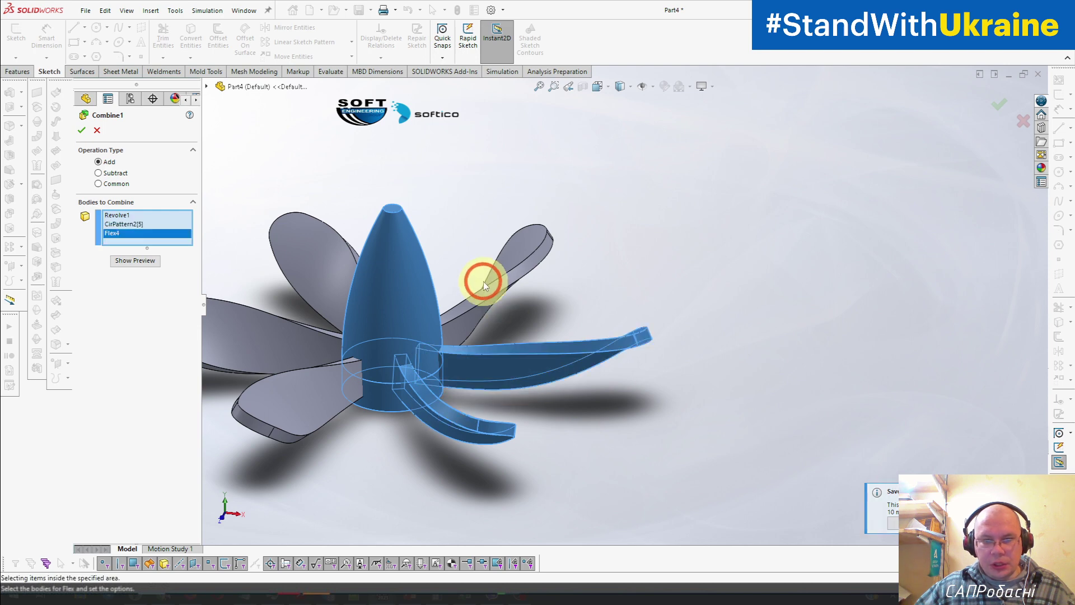
click(487, 283)
click(329, 273)
click(295, 338)
click(308, 385)
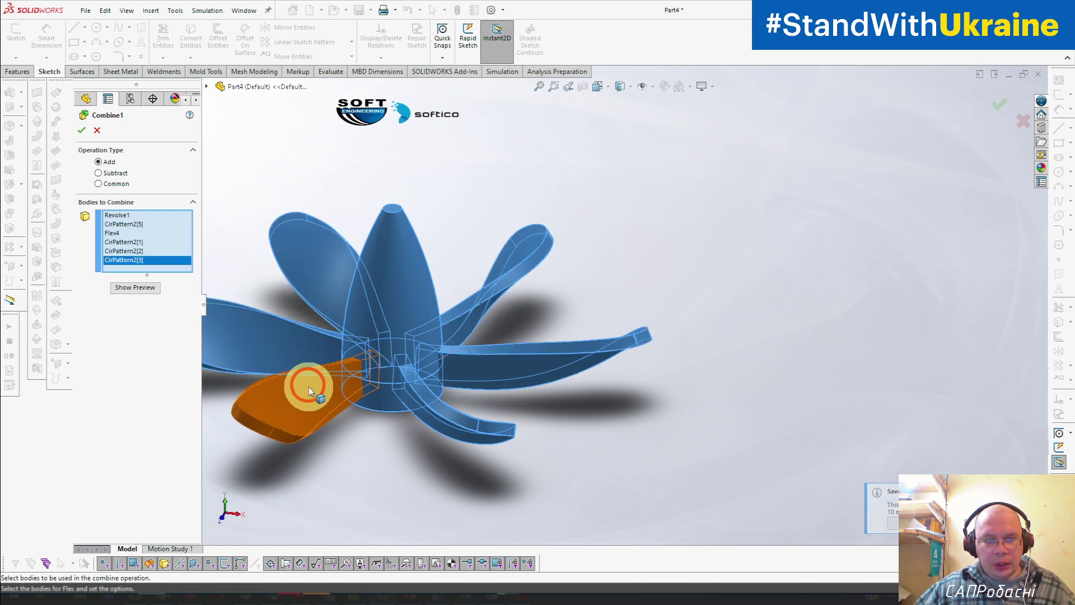
click(81, 134)
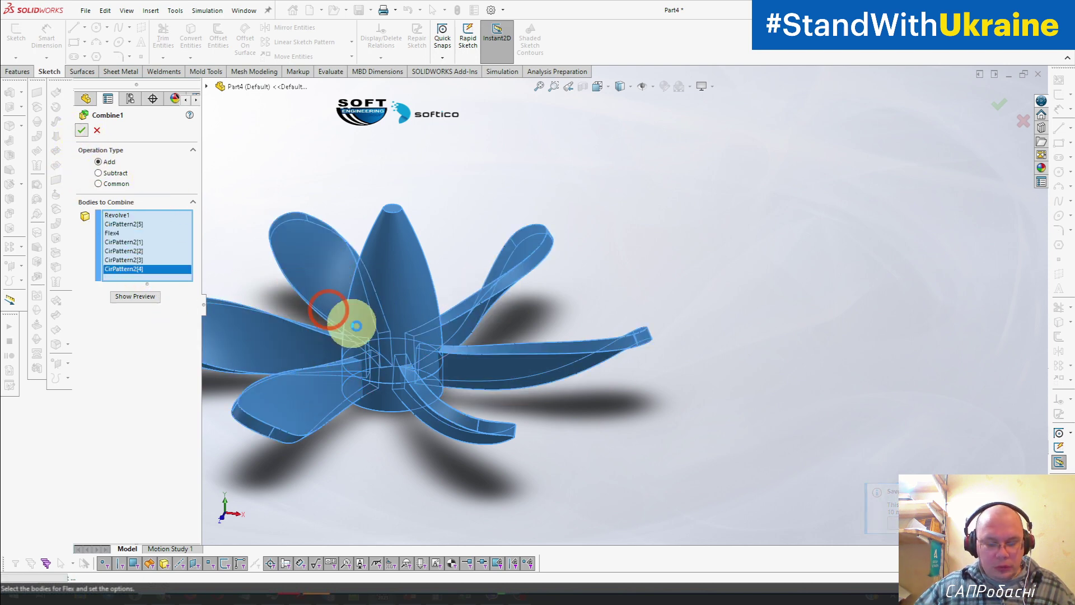
mouse_move(490, 337)
middle_down()
mouse_move(463, 297)
mouse_move(412, 288)
mouse_move(643, 281)
mouse_move(583, 375)
mouse_move(590, 351)
mouse_move(633, 326)
middle_up()
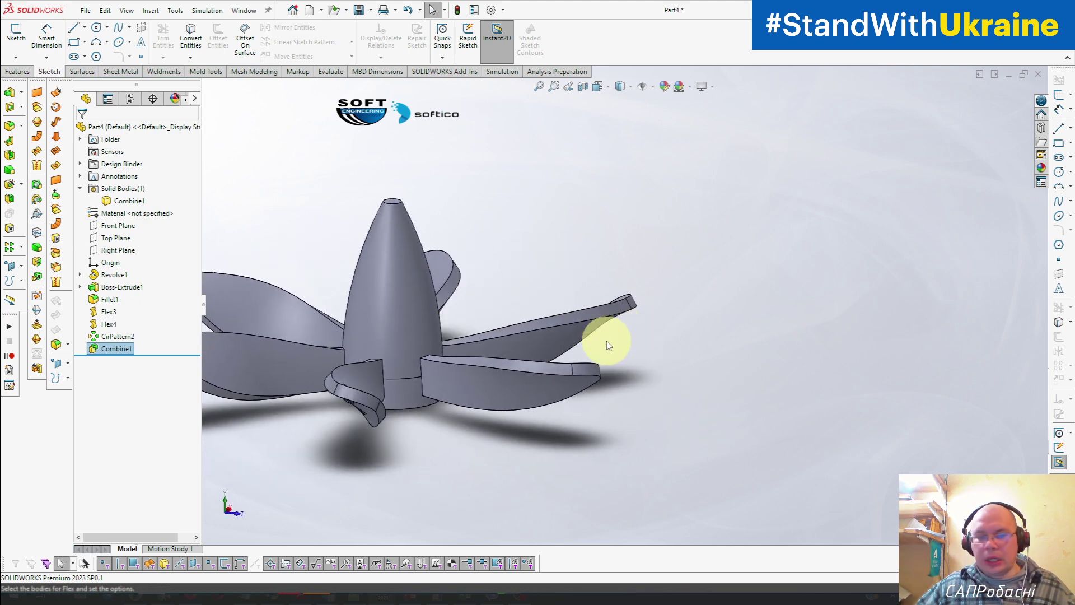
mouse_move(576, 348)
middle_down()
mouse_move(549, 384)
mouse_move(446, 365)
mouse_move(634, 358)
middle_up()
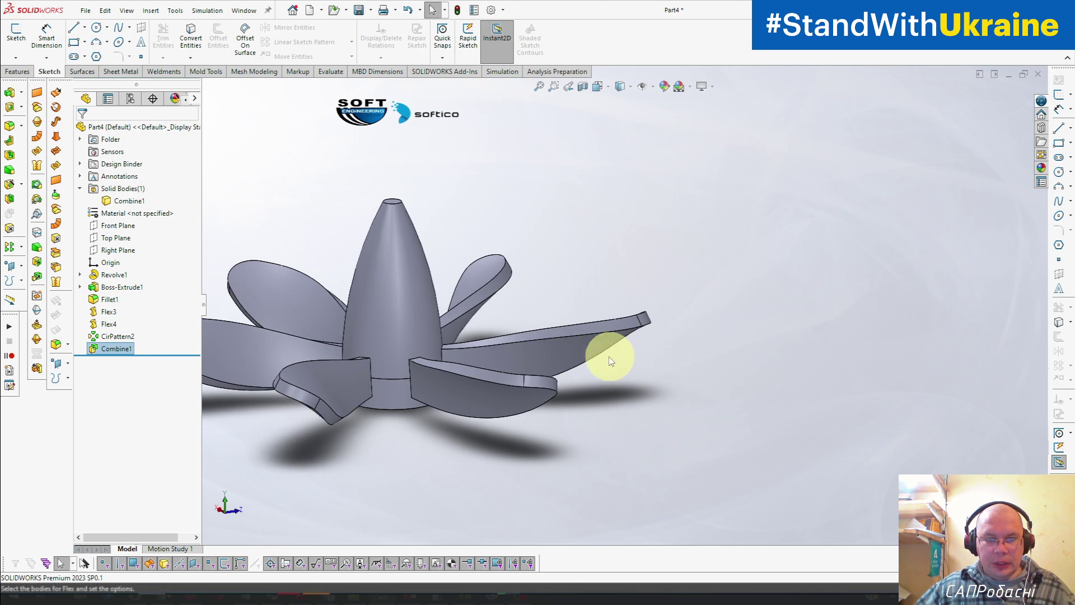
mouse_move(511, 408)
middle_down()
mouse_move(480, 422)
mouse_move(492, 343)
mouse_move(489, 357)
mouse_move(580, 391)
mouse_move(852, 371)
mouse_move(731, 386)
middle_up()
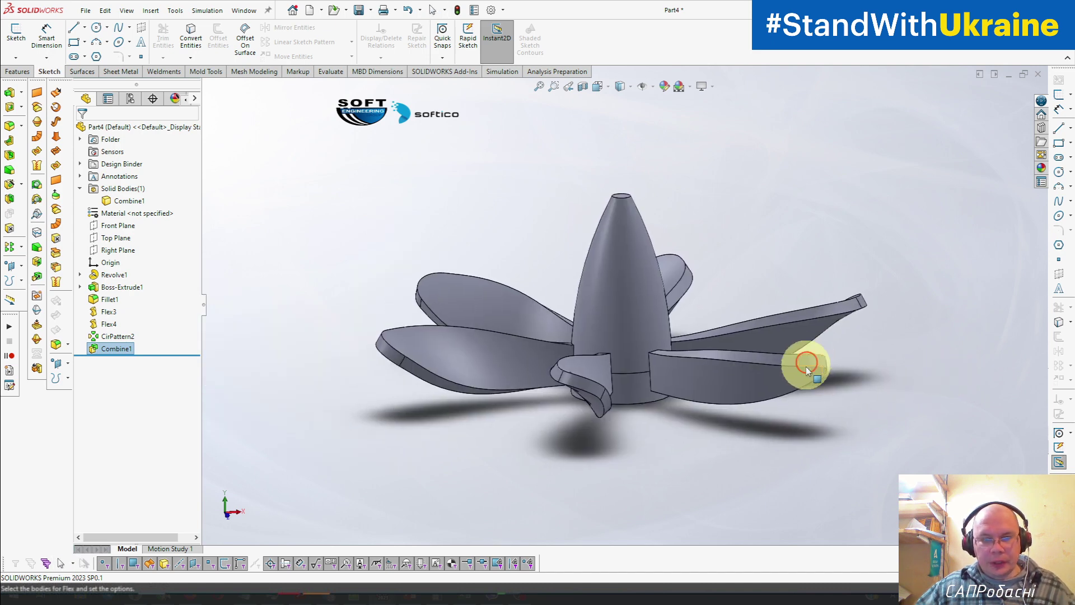
middle_drag(805, 360, 798, 408)
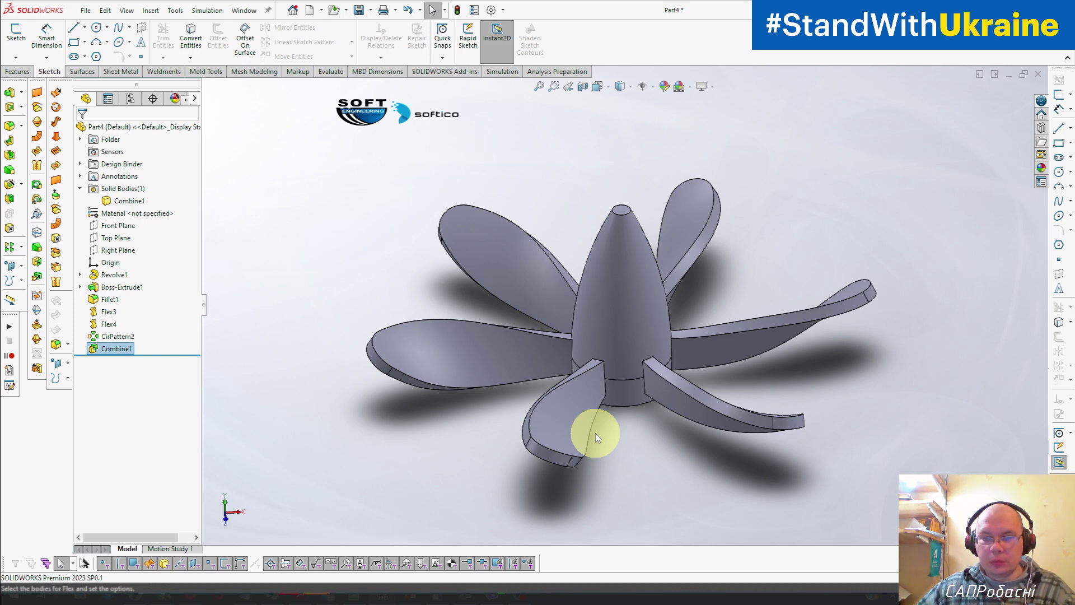
middle_drag(804, 468, 774, 438)
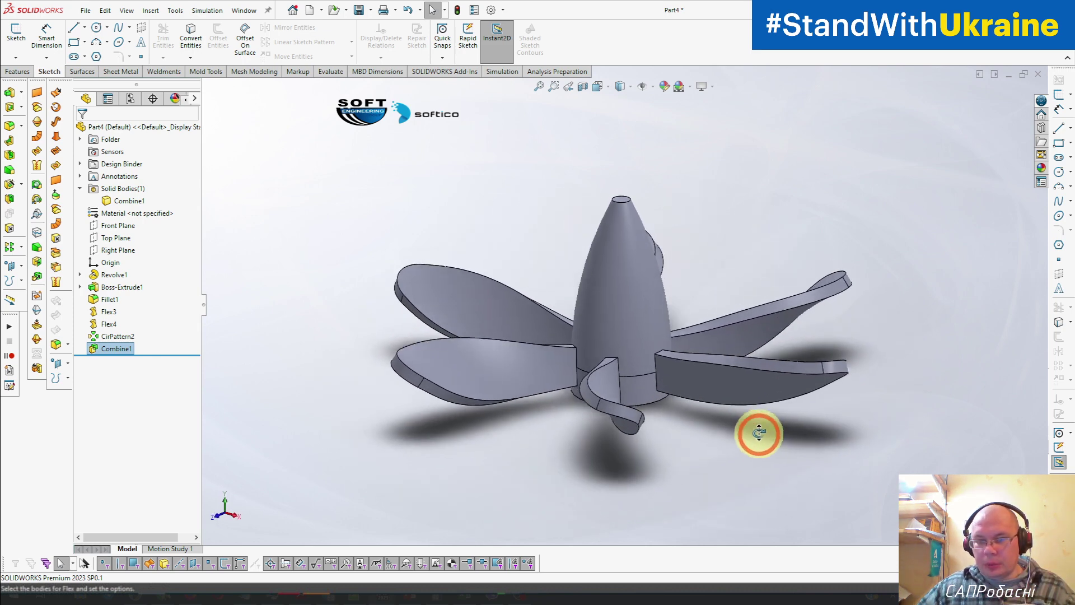